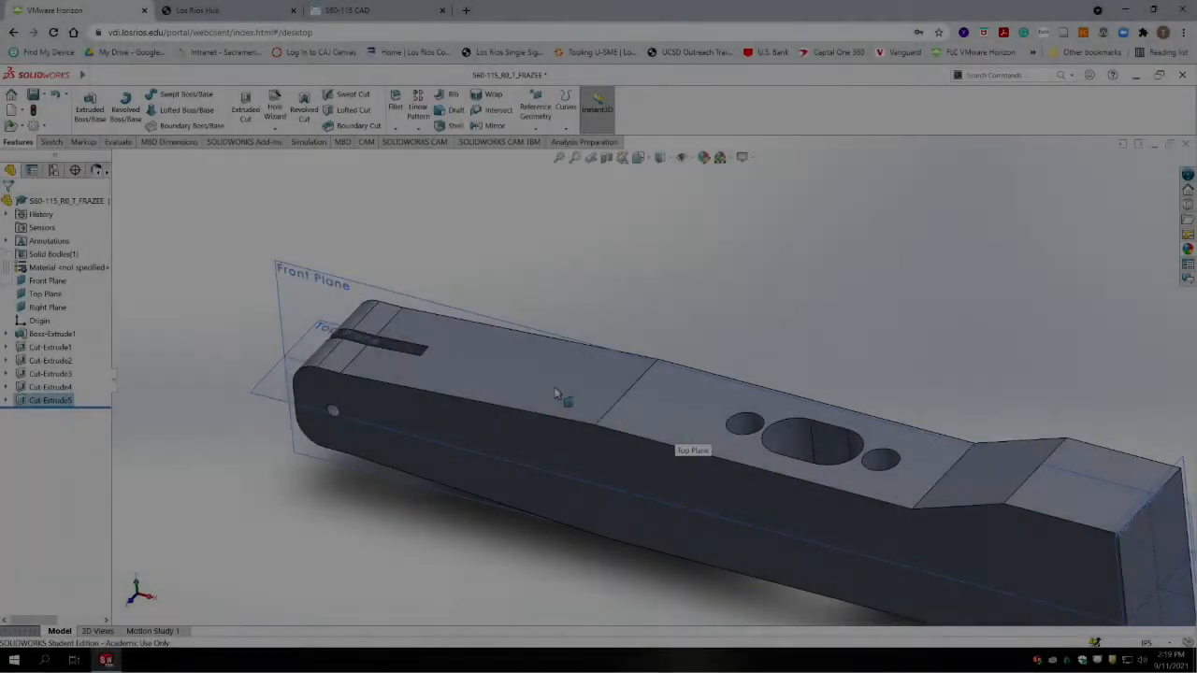
Save the part with its existing cut features
scroll(646, 409, "up", 3)
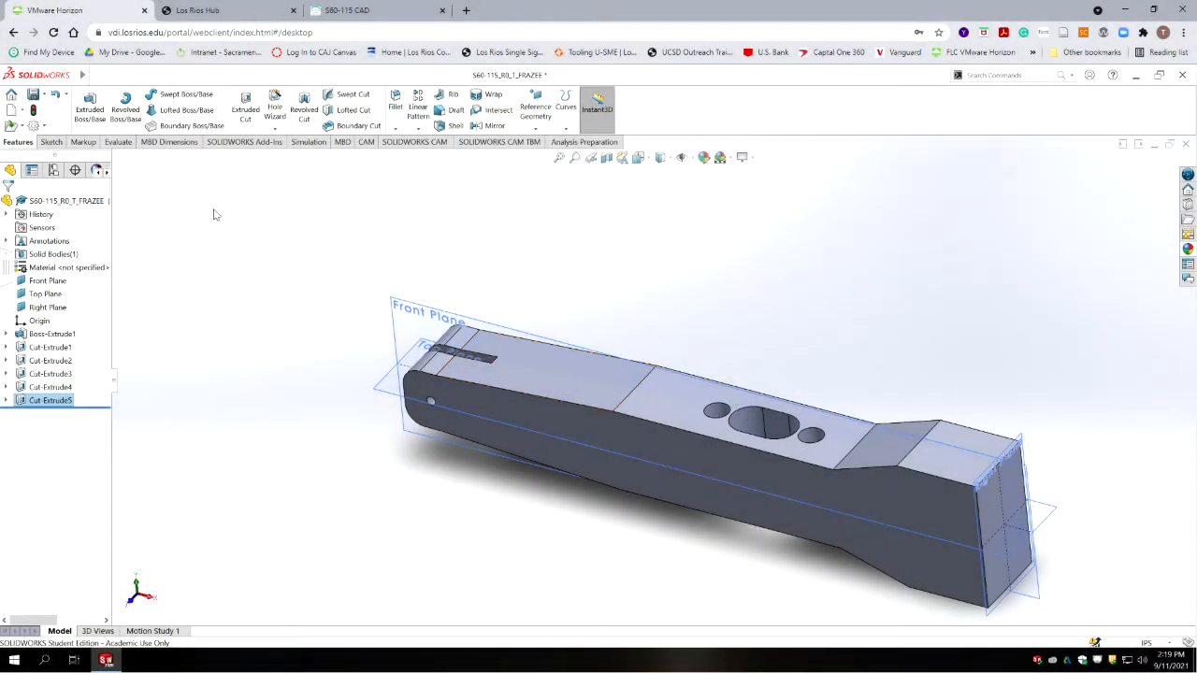
left_click(31, 96)
middle_click_drag(804, 353, 848, 331)
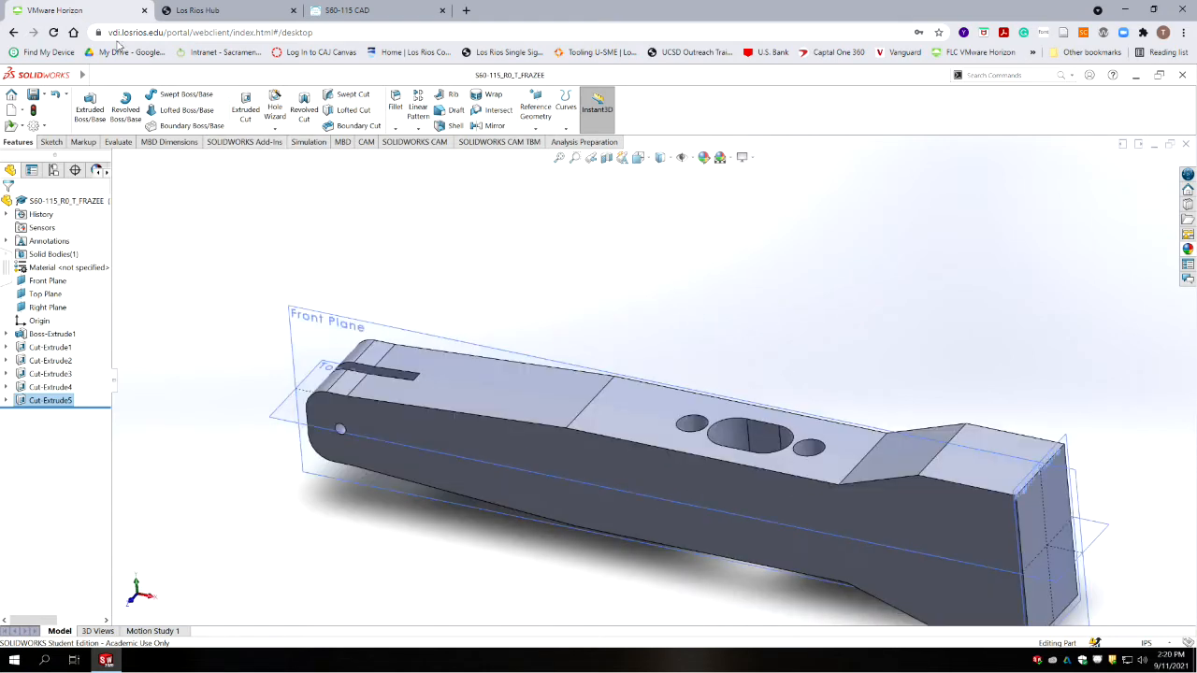
Start a sketch on the Right Plane and draw a vertical construction line about 0.52 in long beside the Front Plane
key("alt+Tab")
left_click(51, 142)
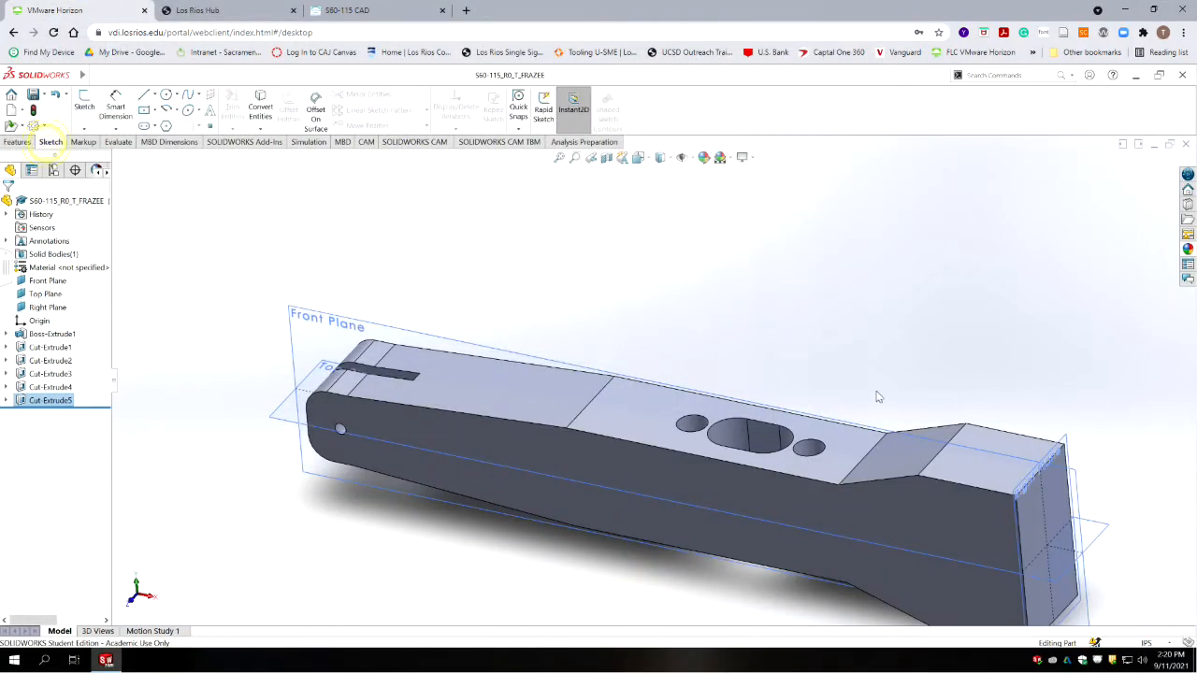
left_click(1053, 479)
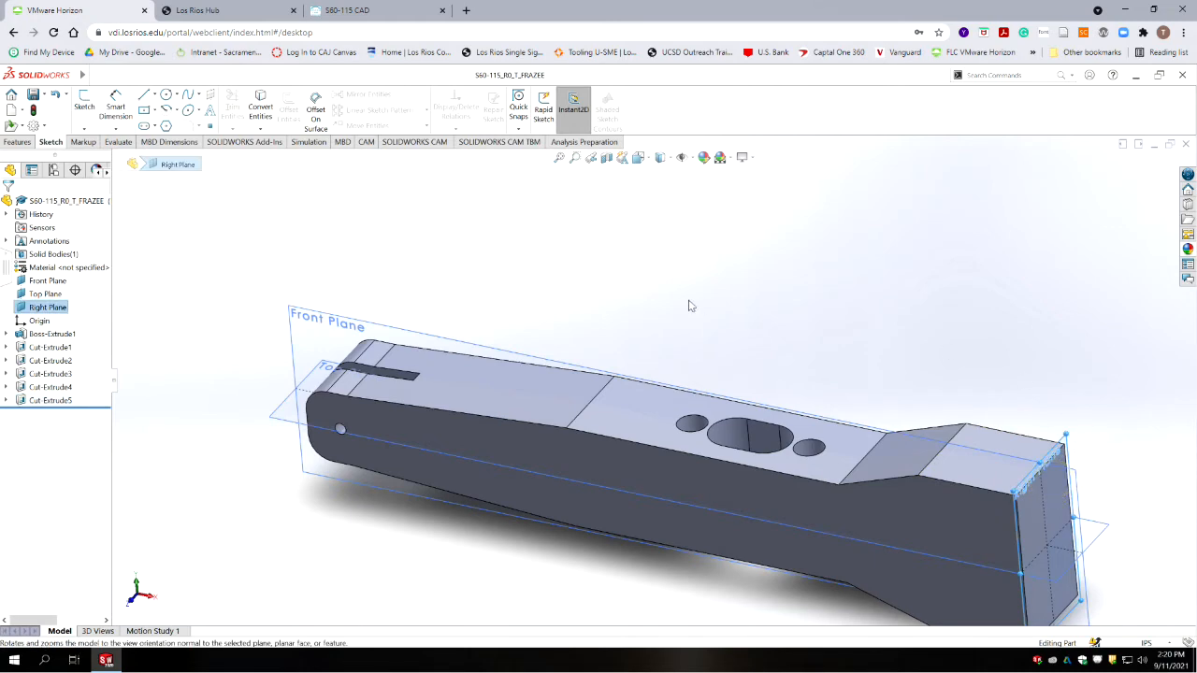
left_click(655, 159)
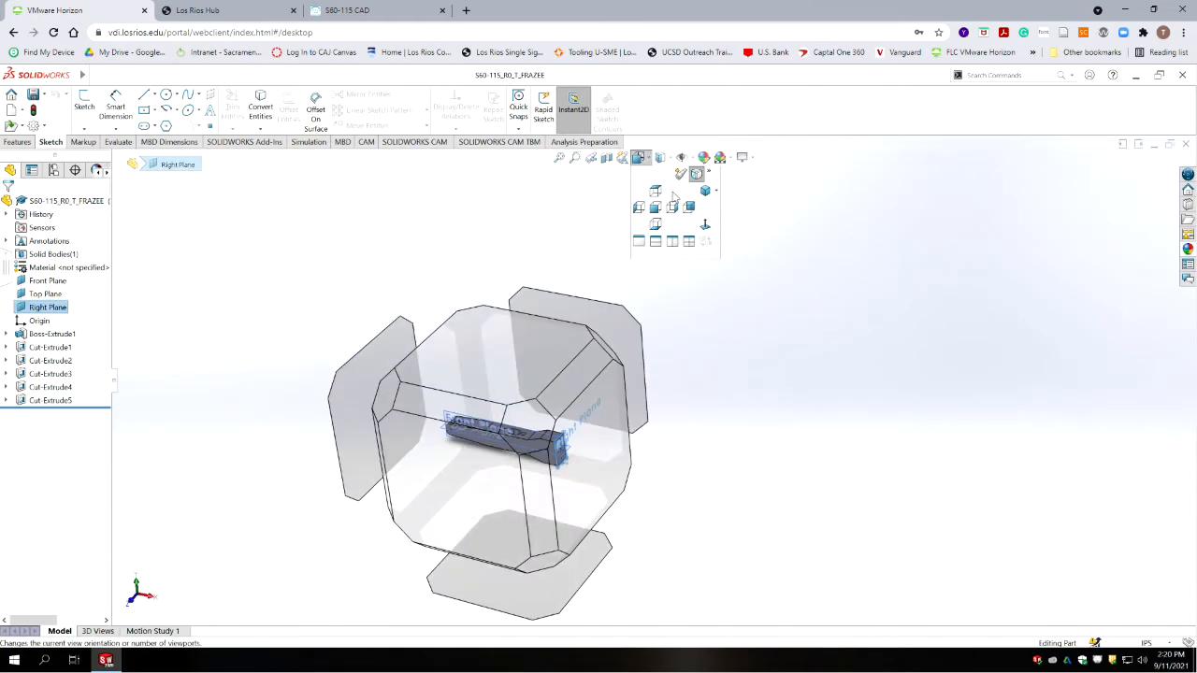
left_click(639, 160)
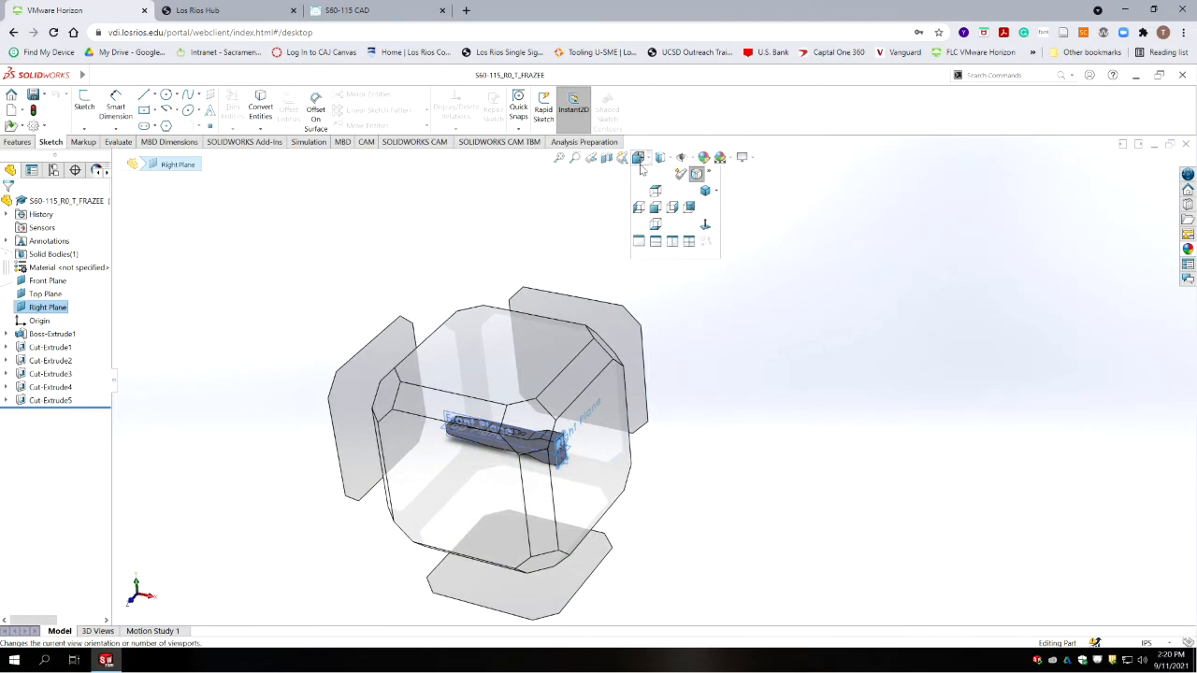
left_click(705, 227)
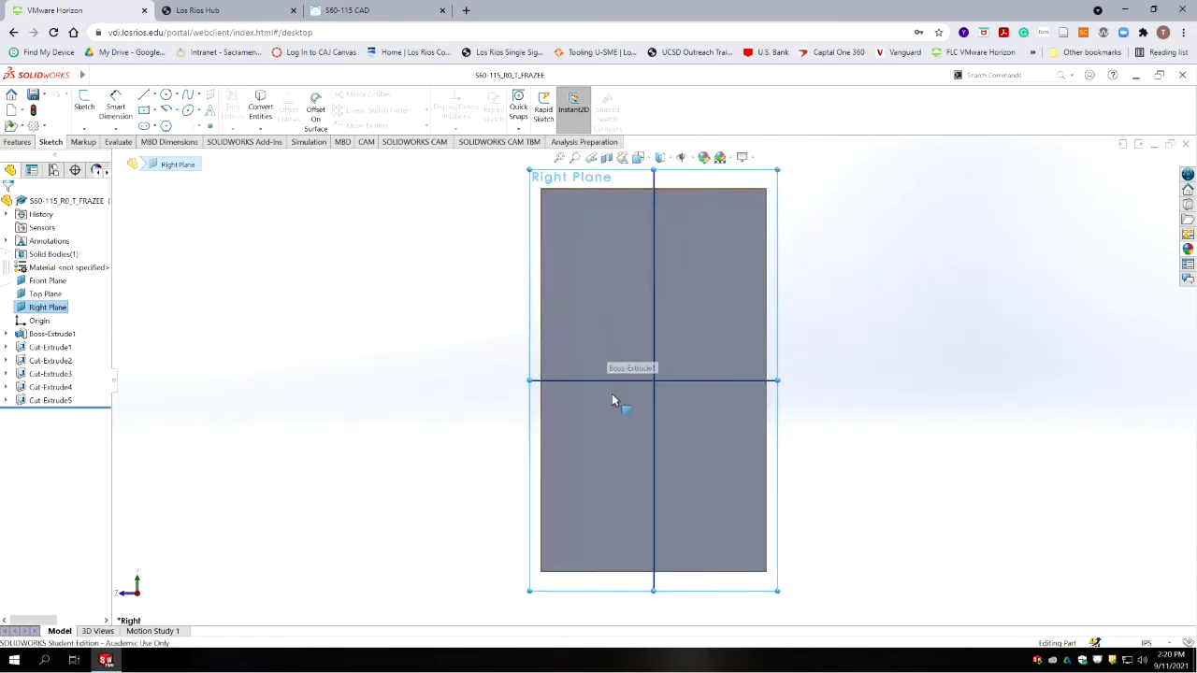
left_click(145, 95)
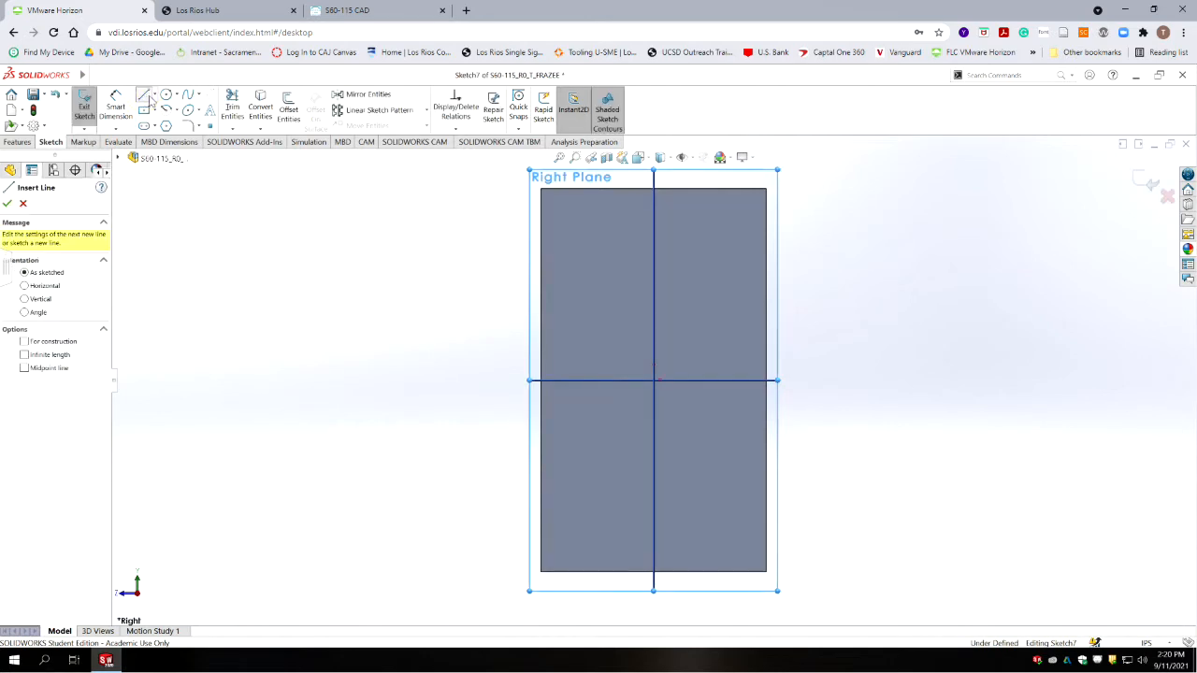
left_click(25, 342)
left_click(601, 260)
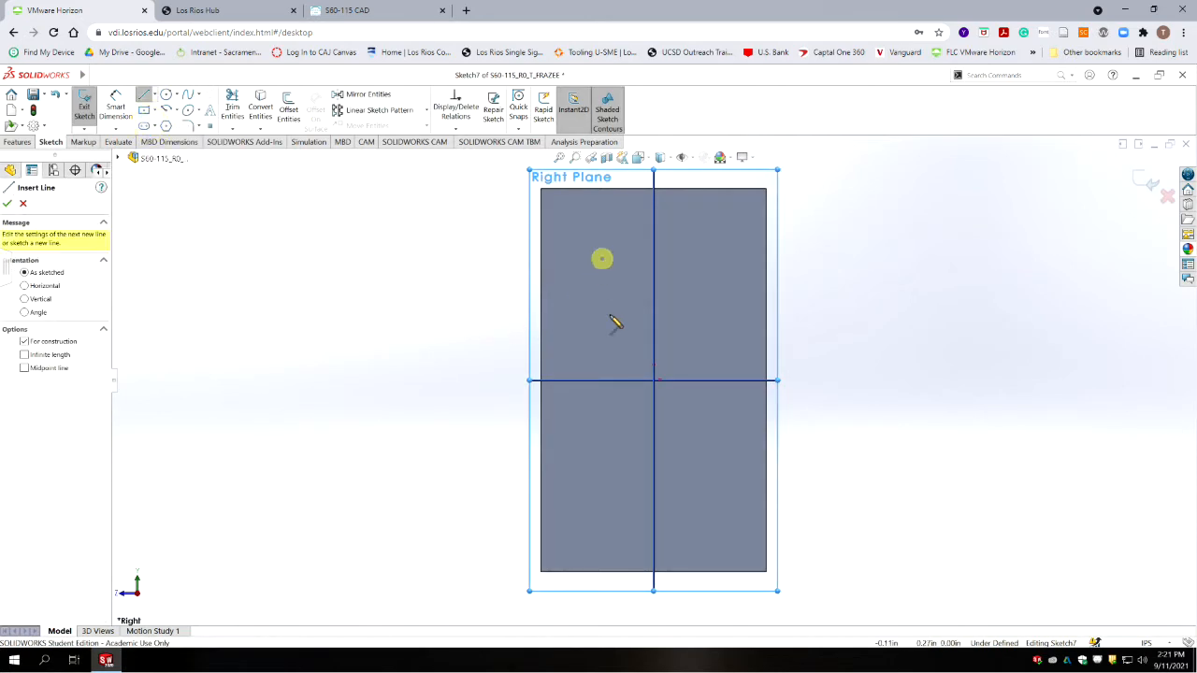
left_click(602, 493)
key("Escape")
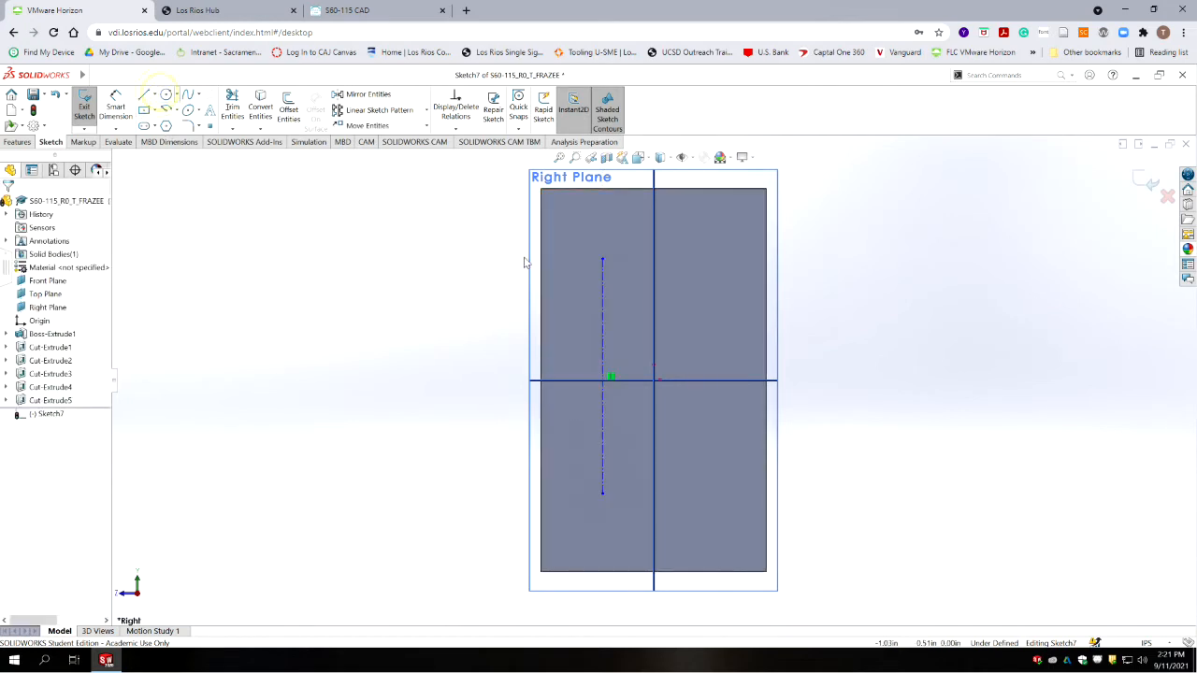
Draw a circle about 0.1 in in diameter centred on each end of the construction line
left_click(164, 96)
left_click(579, 270)
key("Escape")
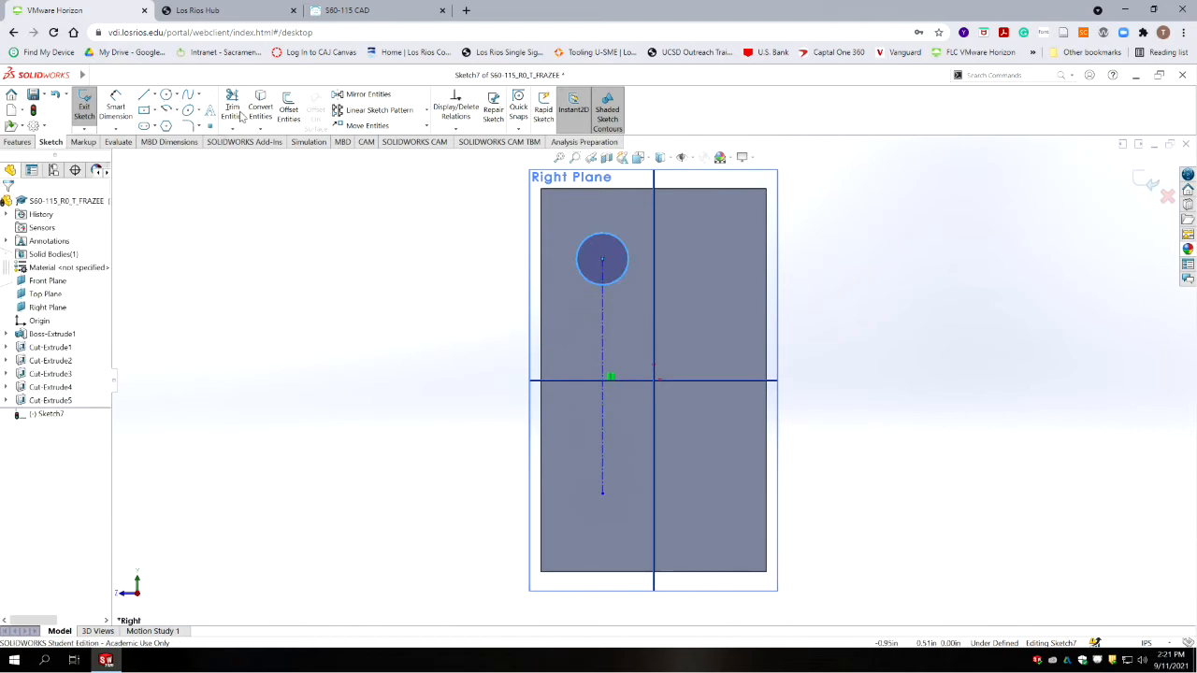
left_click(165, 95)
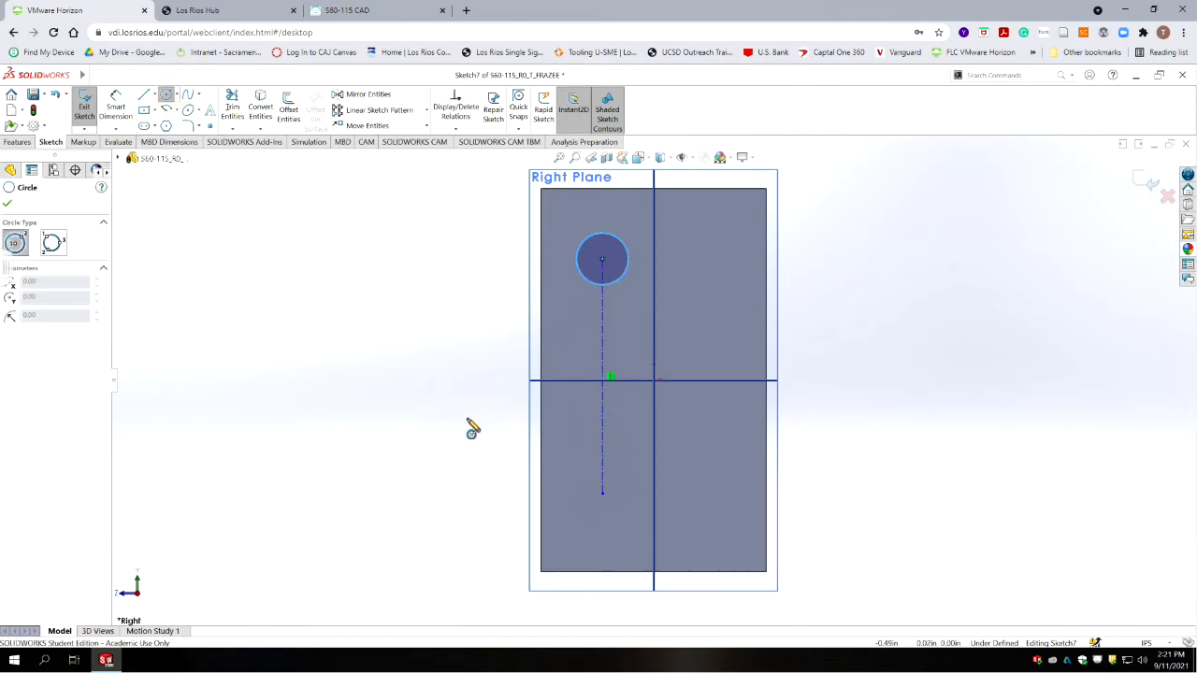
left_click(602, 495)
left_click(608, 520)
key("Escape")
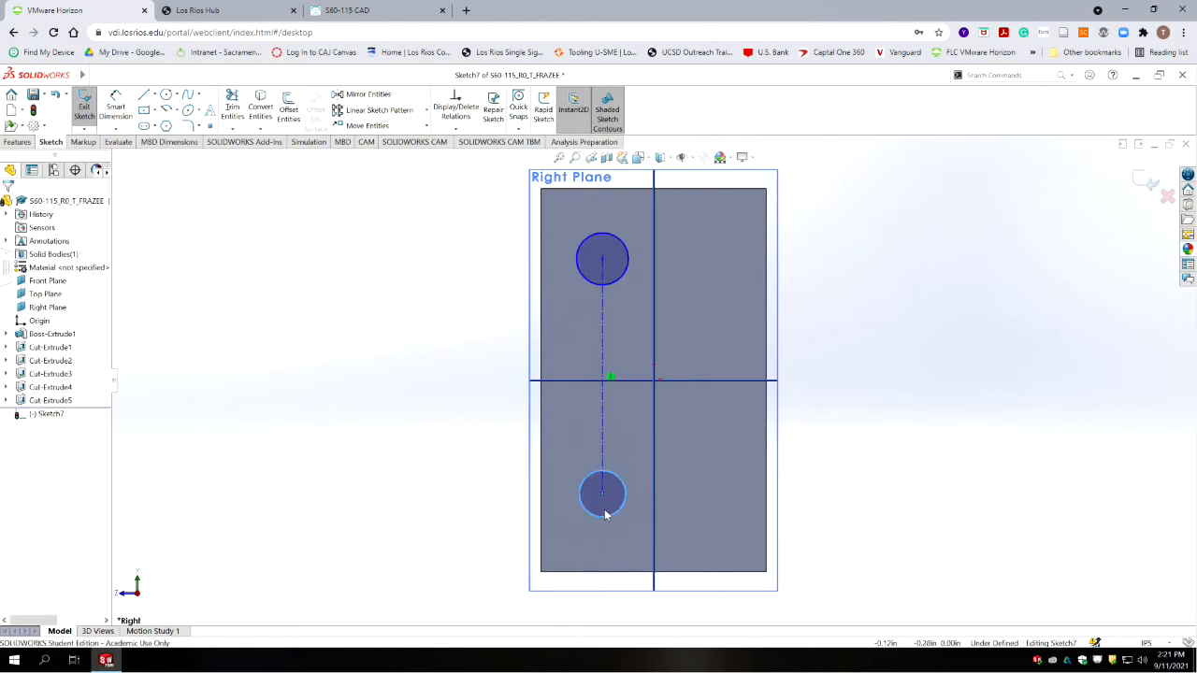
Add an Equal relation between the upper and lower circles
left_click(617, 512)
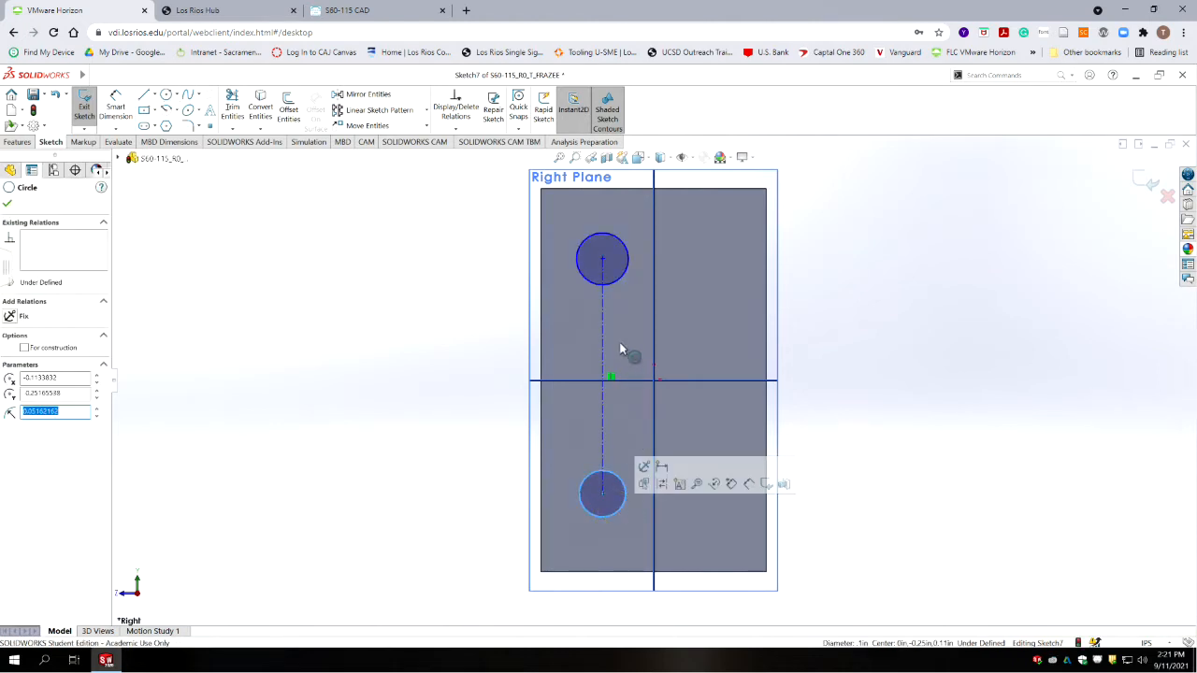
left_click(621, 277, "ctrl")
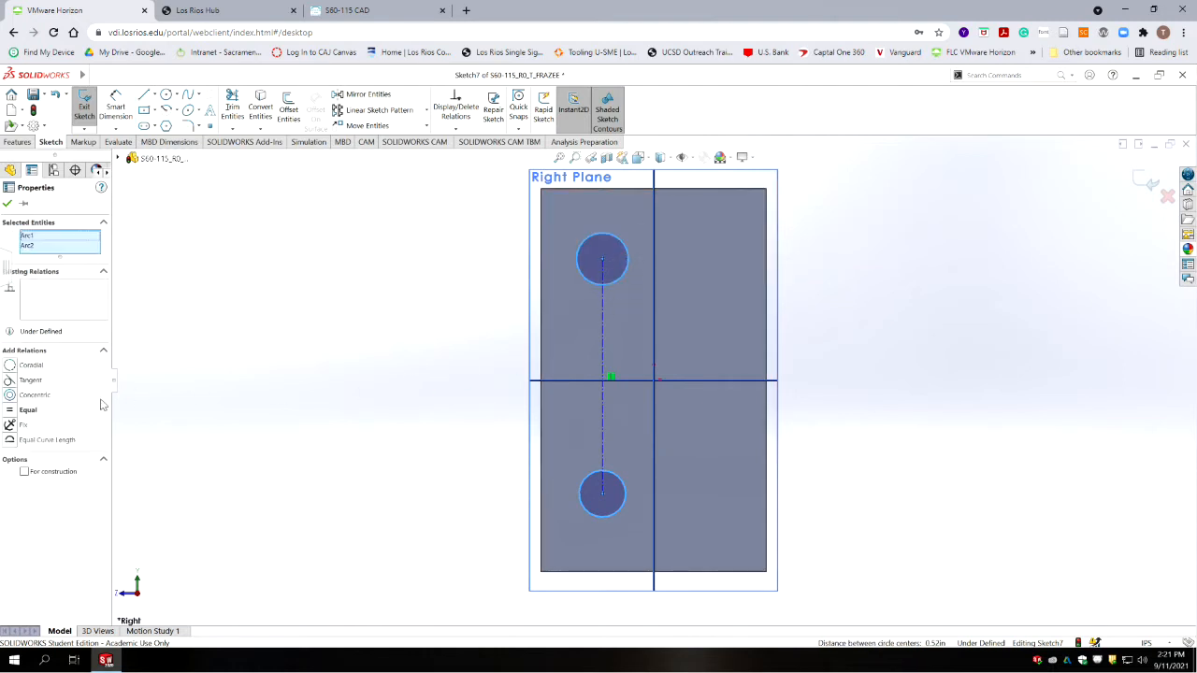
left_click(11, 411)
left_click(295, 347)
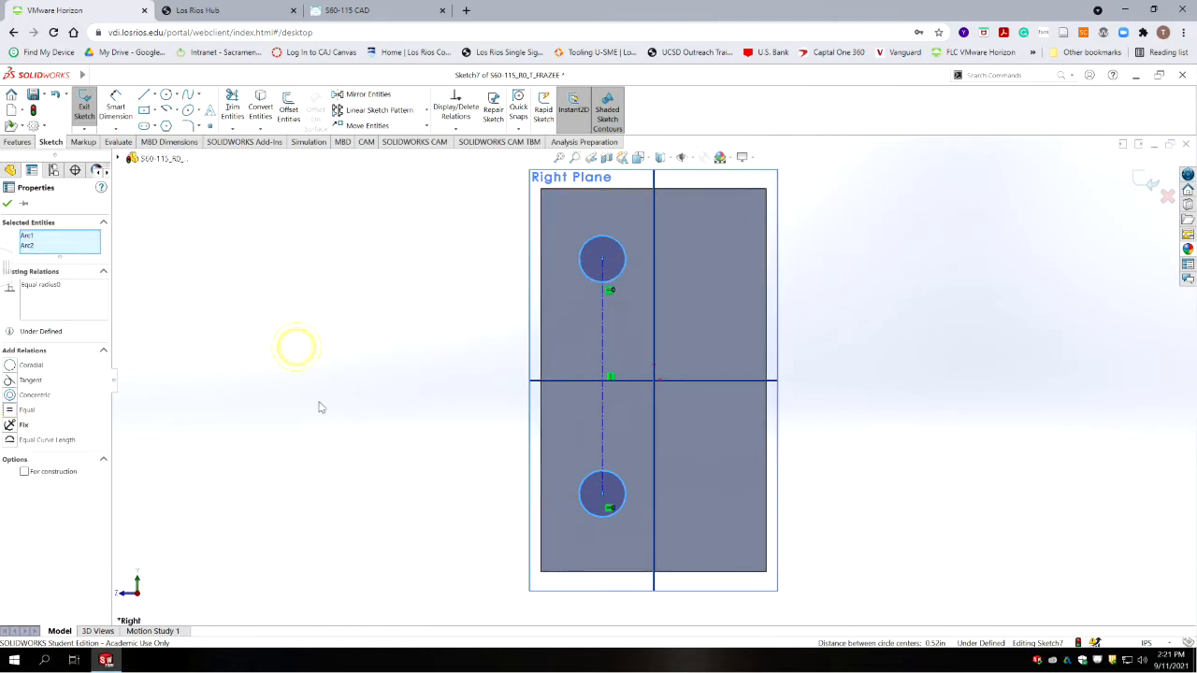
Place a sketch point at the midpoint of the vertical construction line
left_click(212, 127)
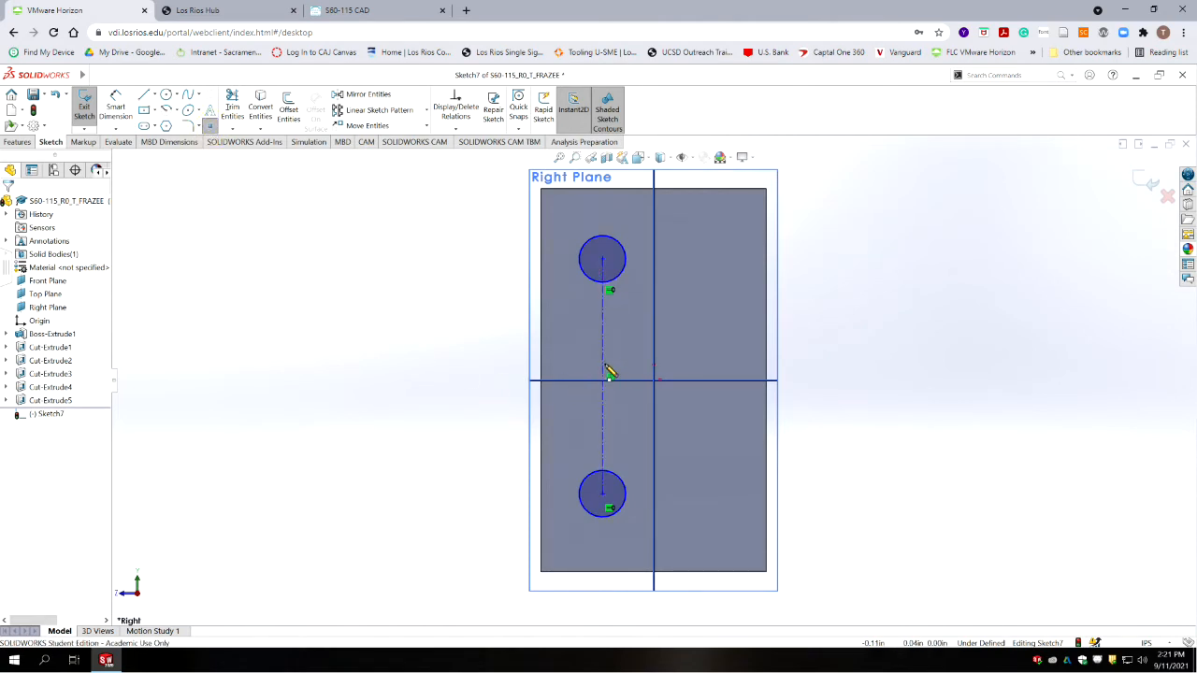
left_click(605, 378)
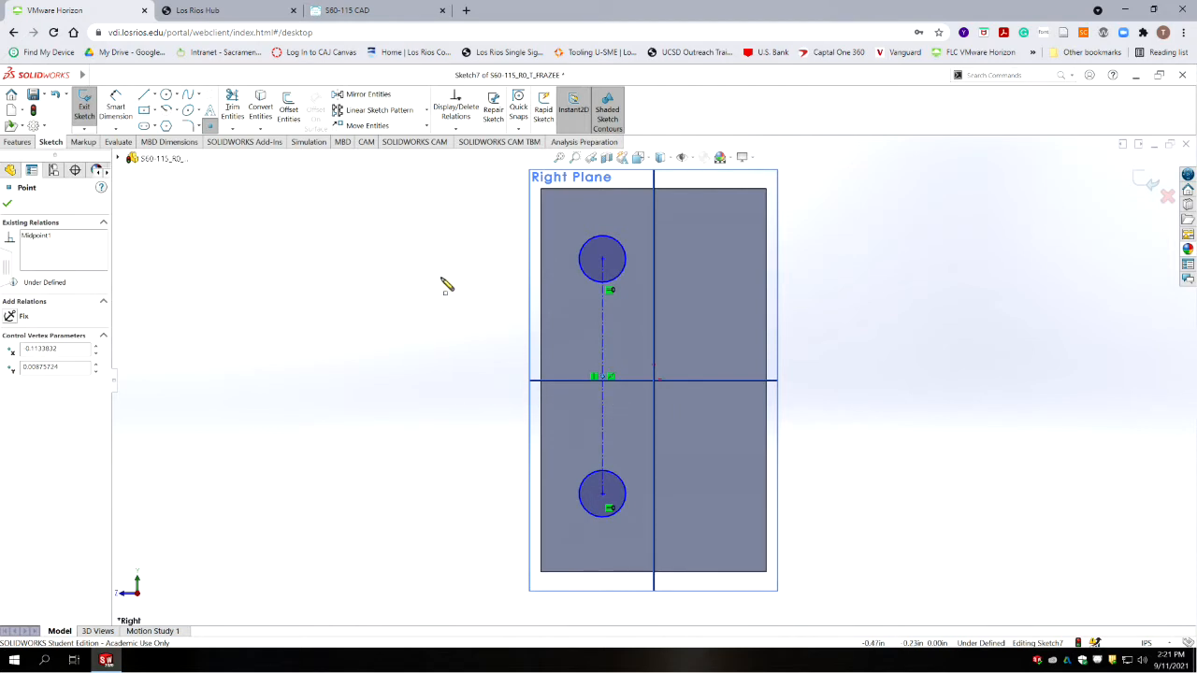
left_click(115, 104)
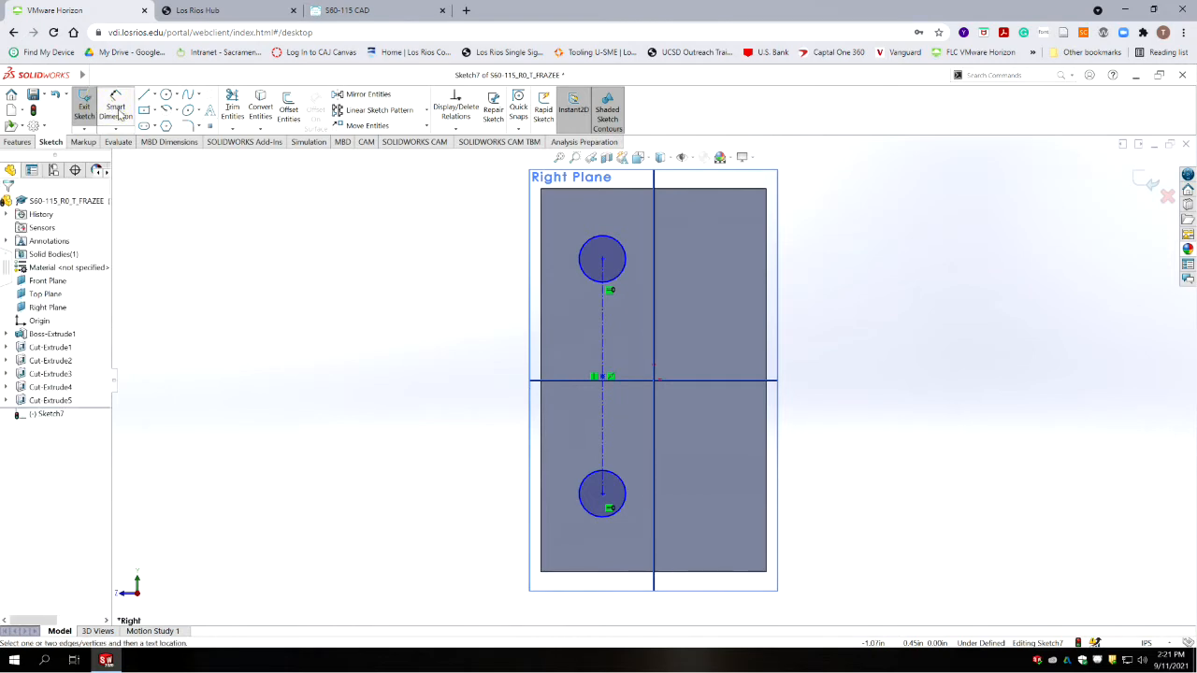
key("Escape")
left_click(605, 315)
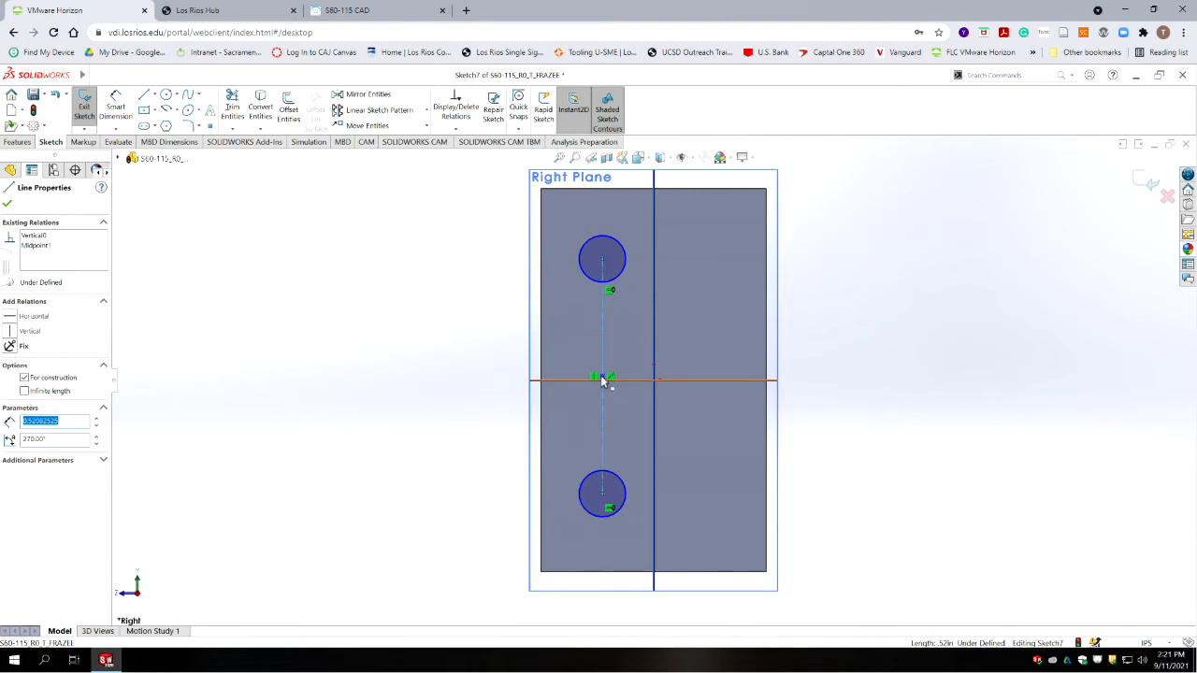
left_click(603, 329)
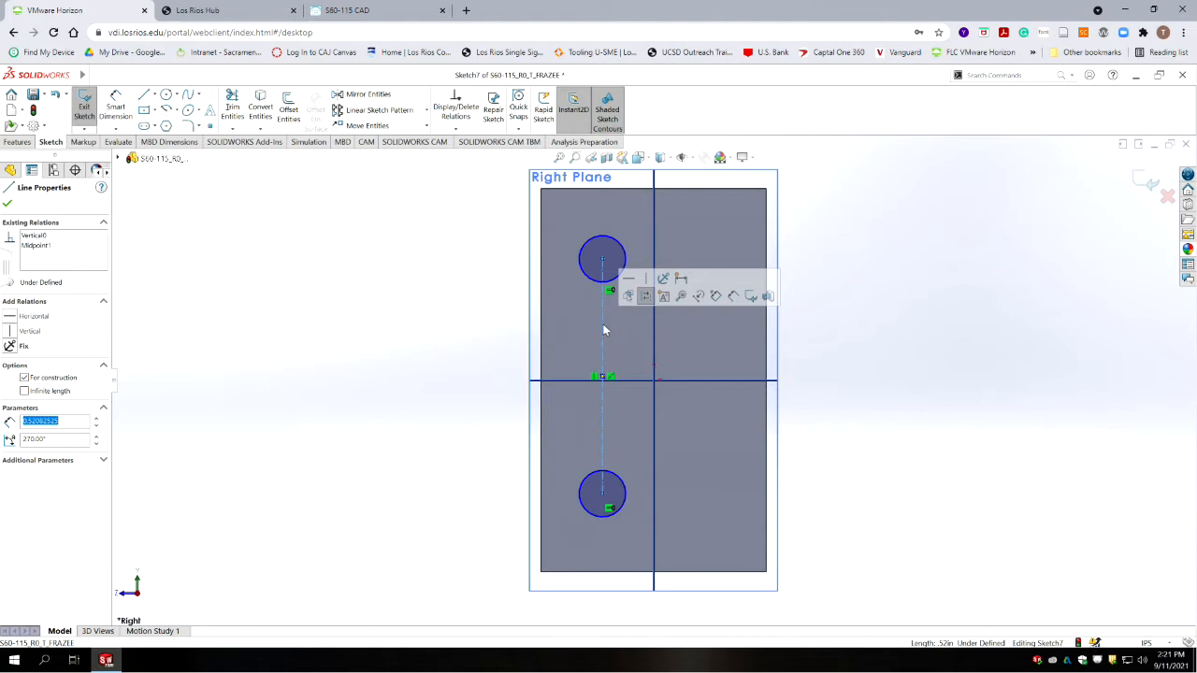
left_click(653, 337)
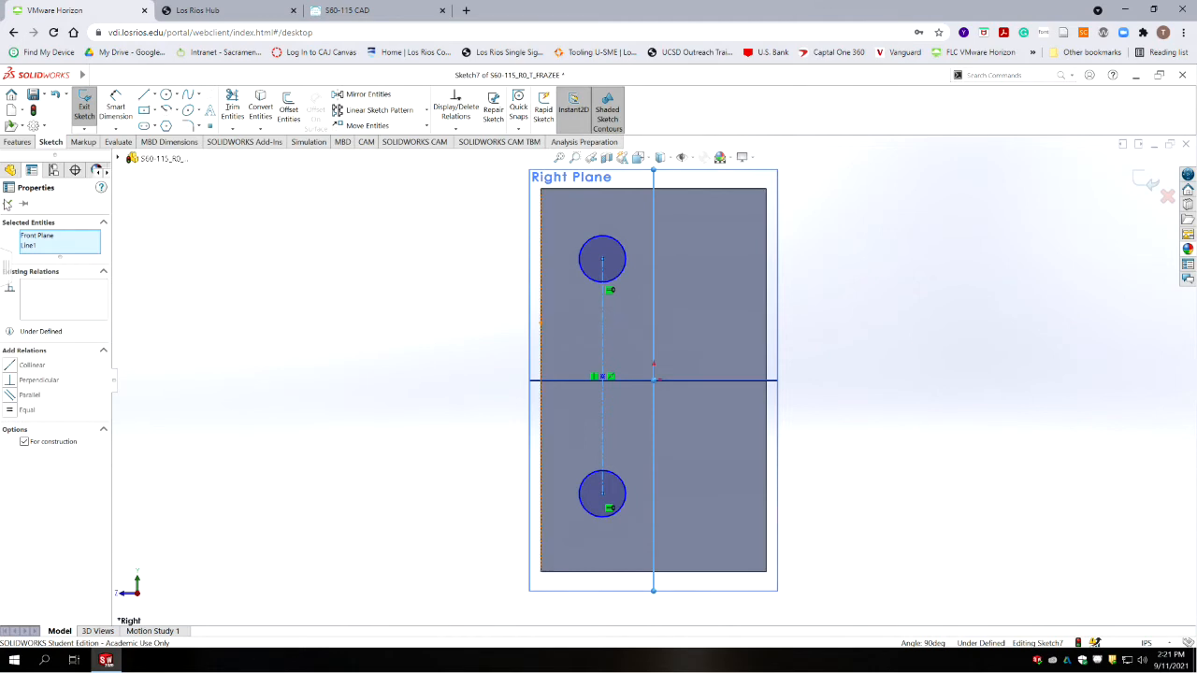
left_click(6, 205)
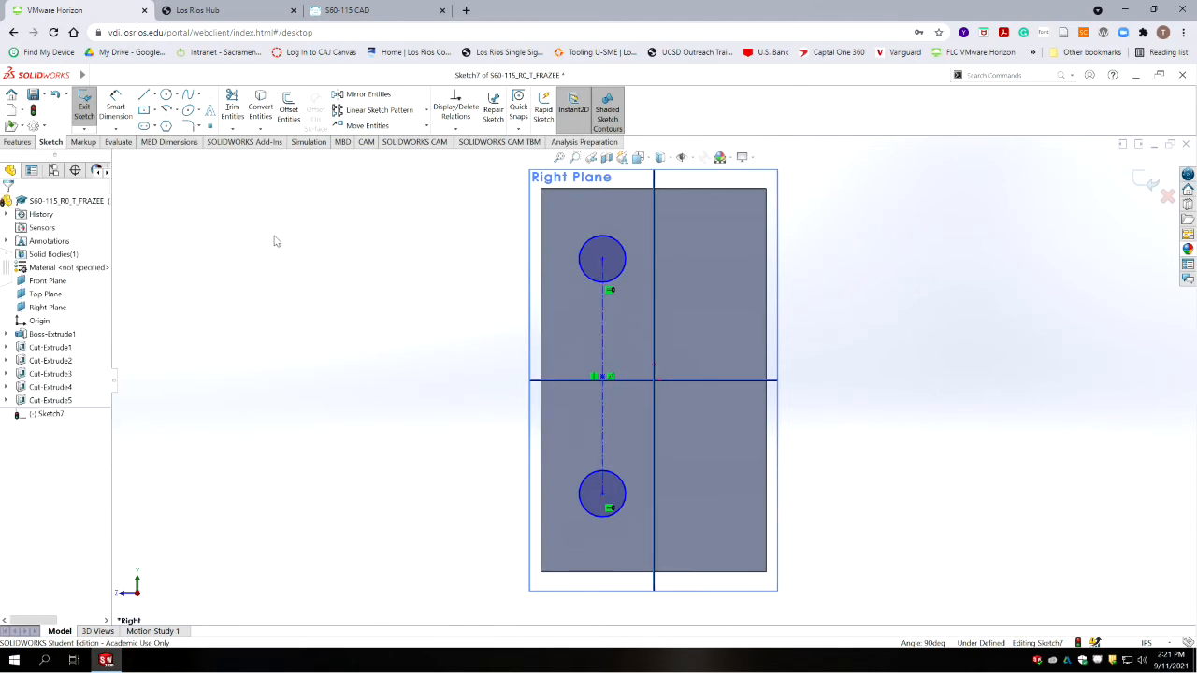
Make the vertical construction line collinear with the Front Plane
left_click(601, 325)
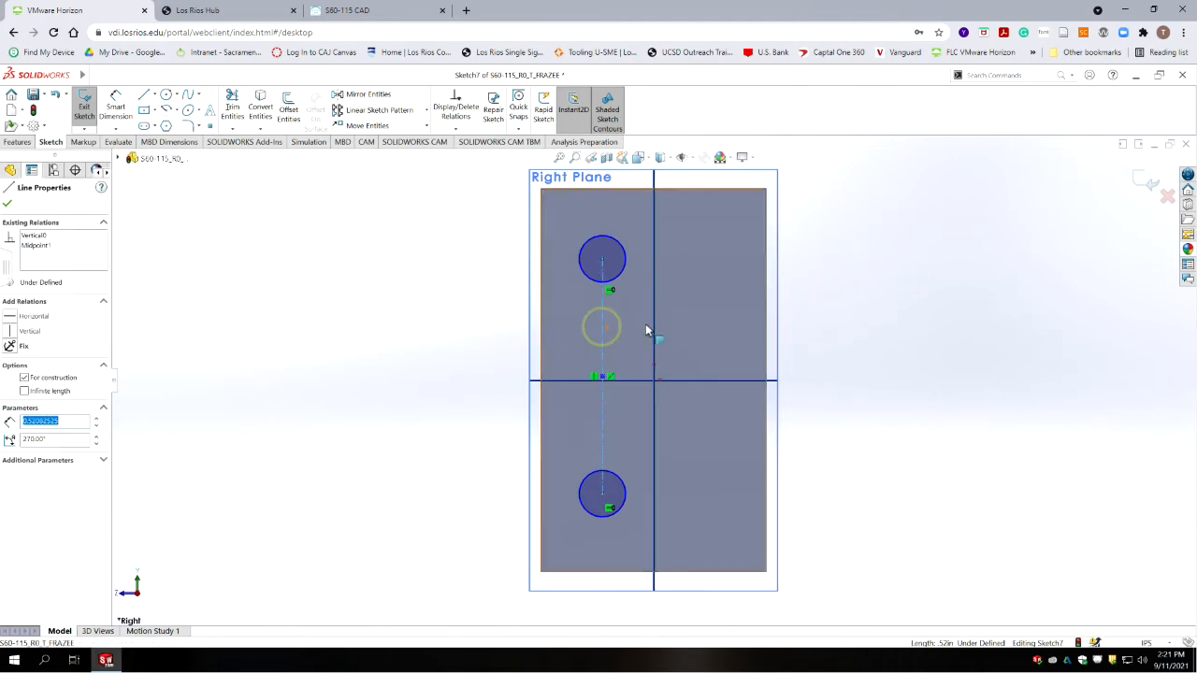
left_click(654, 322, "ctrl")
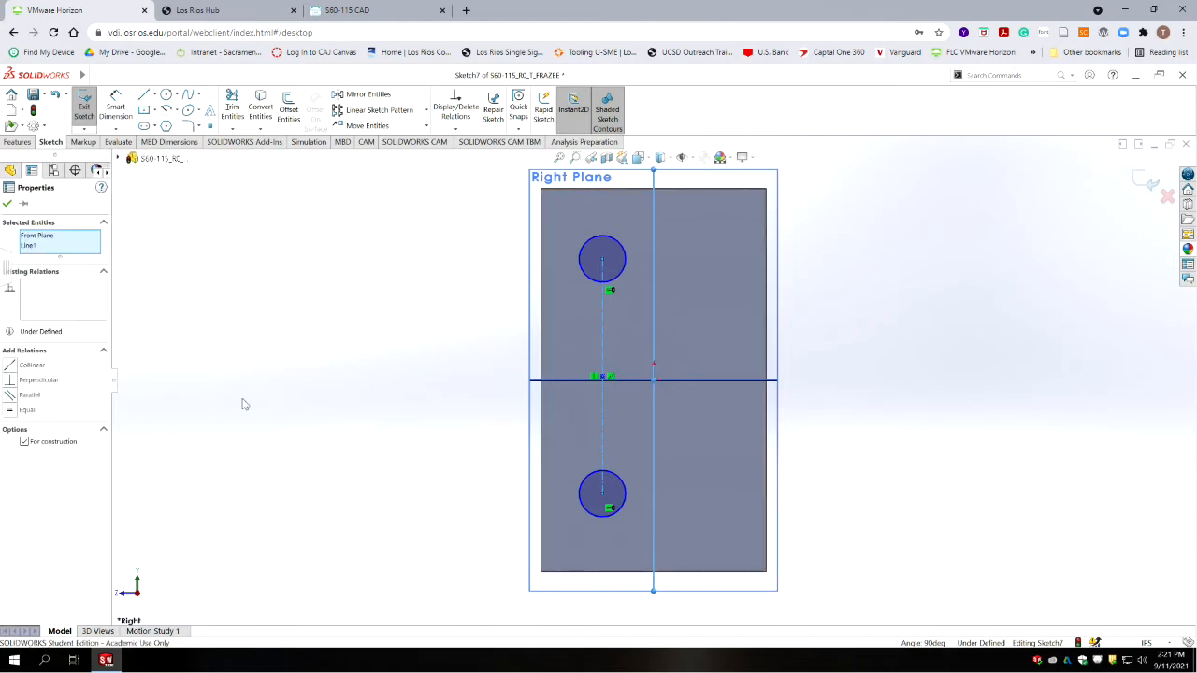
left_click(13, 366)
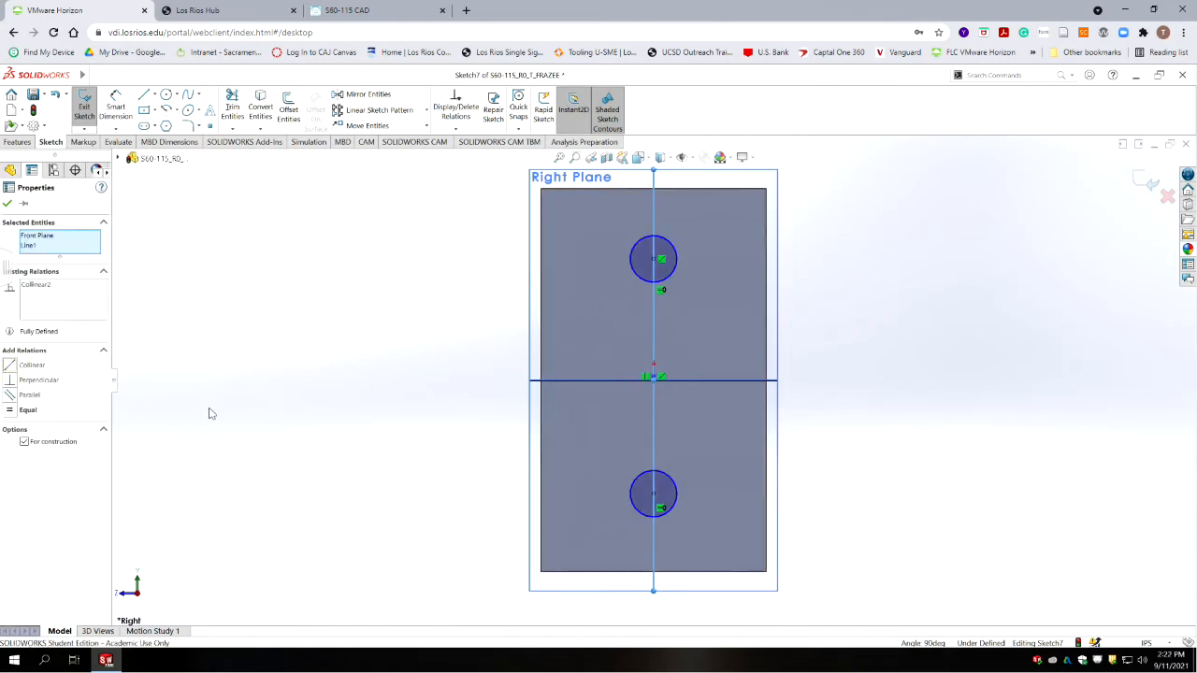
left_click(236, 383)
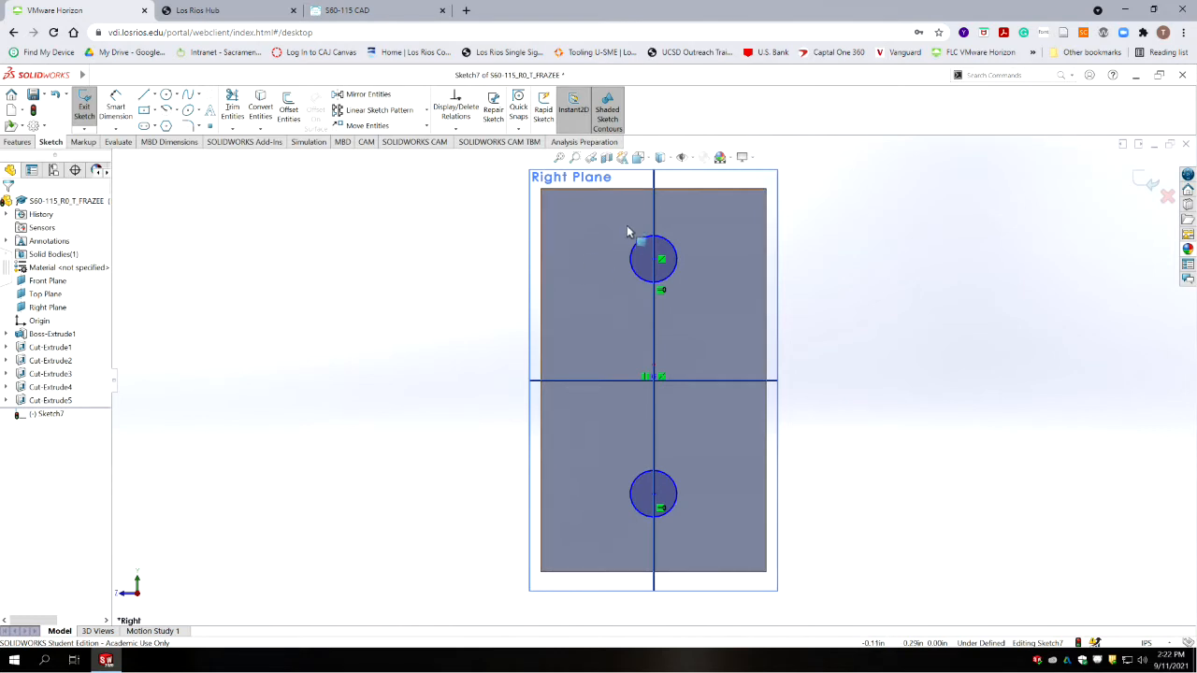
Hide the reference planes in the graphics area
left_click(690, 157)
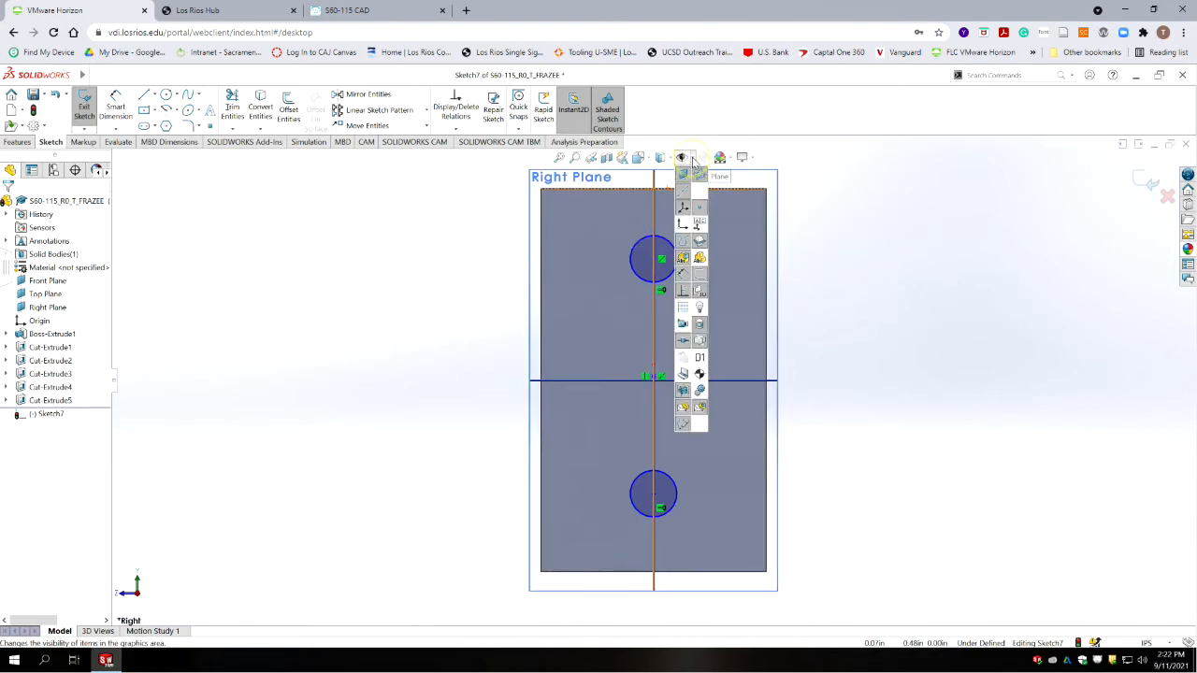
left_click(699, 175)
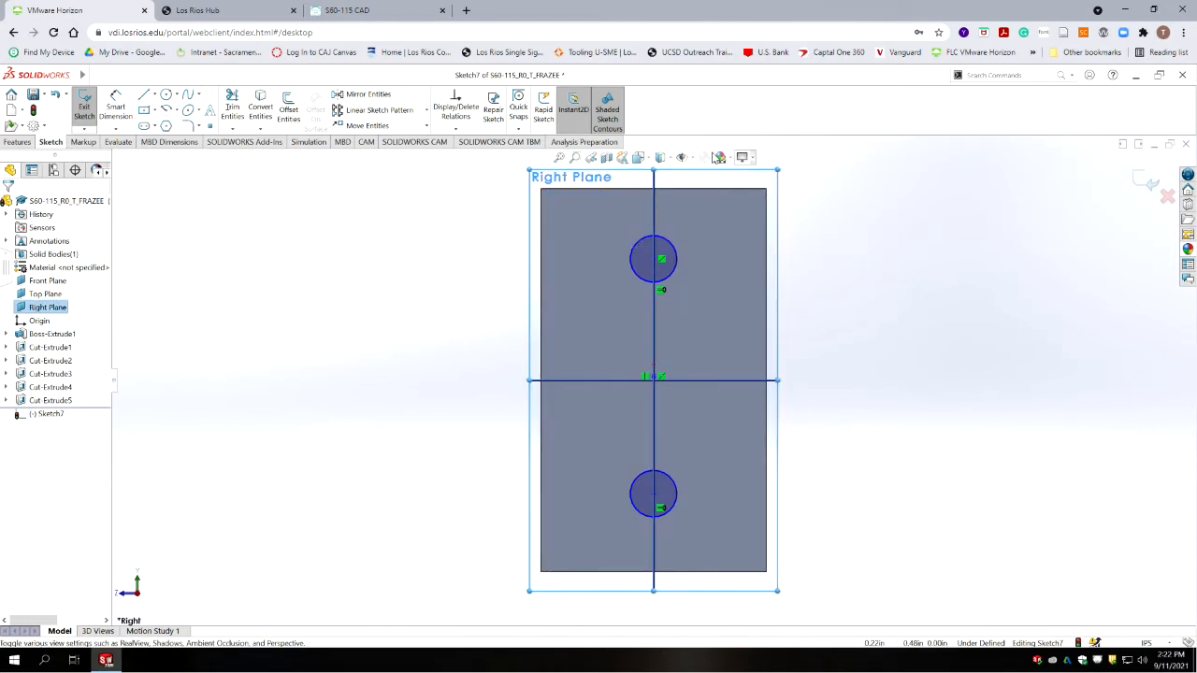
left_click(692, 159)
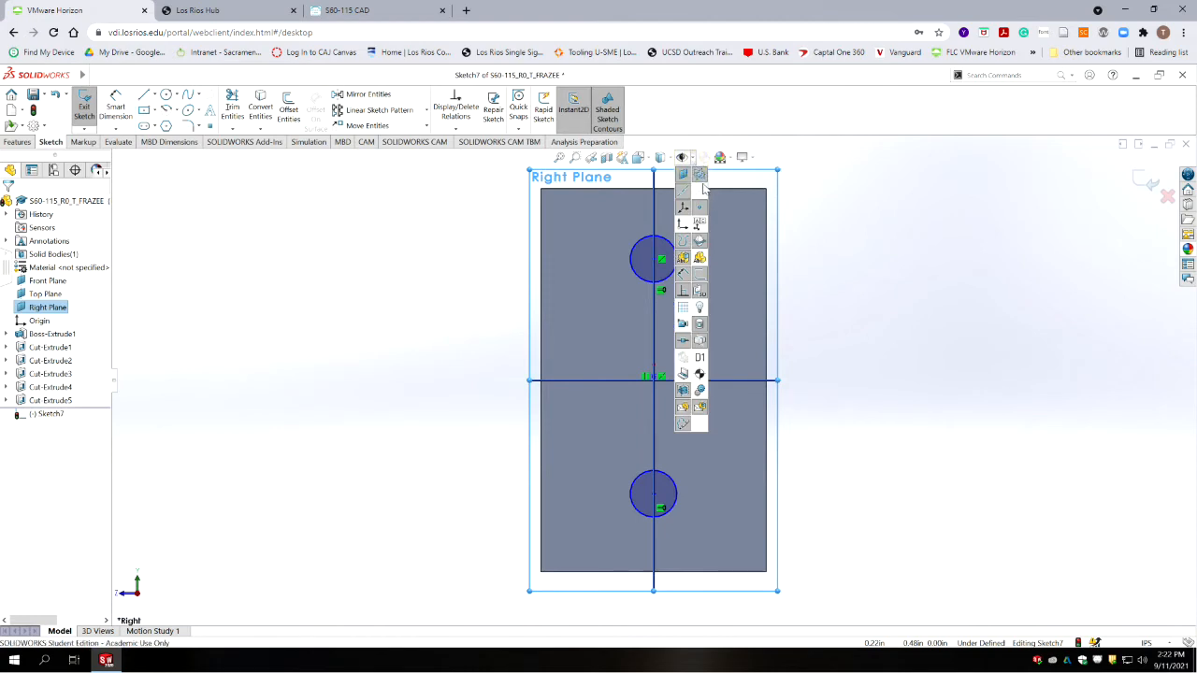
left_click(703, 189)
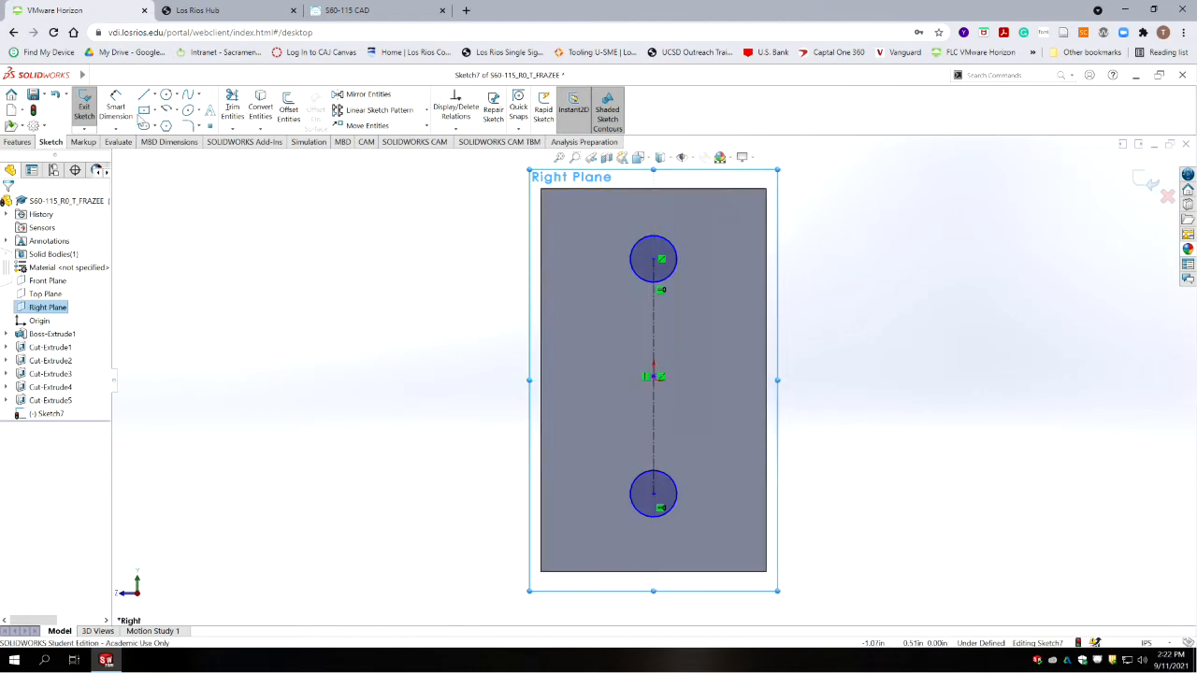
Dimension the upper circle's diameter as 0.1235 in
left_click(116, 107)
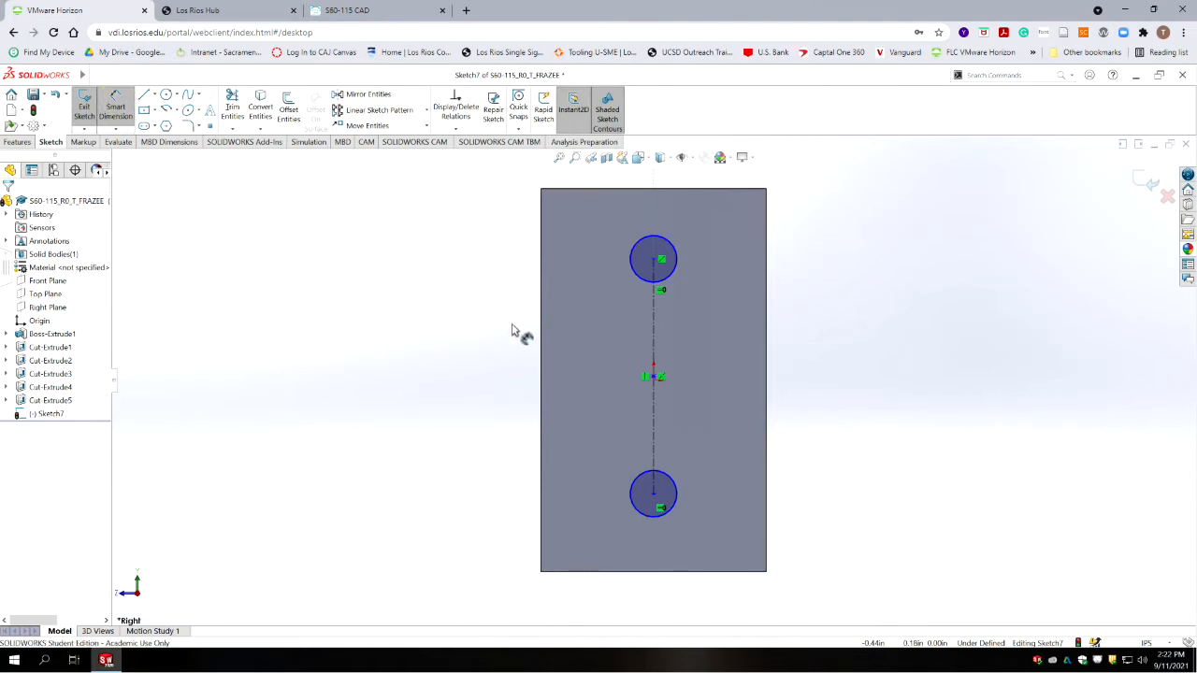
left_click(675, 260)
left_click(810, 208)
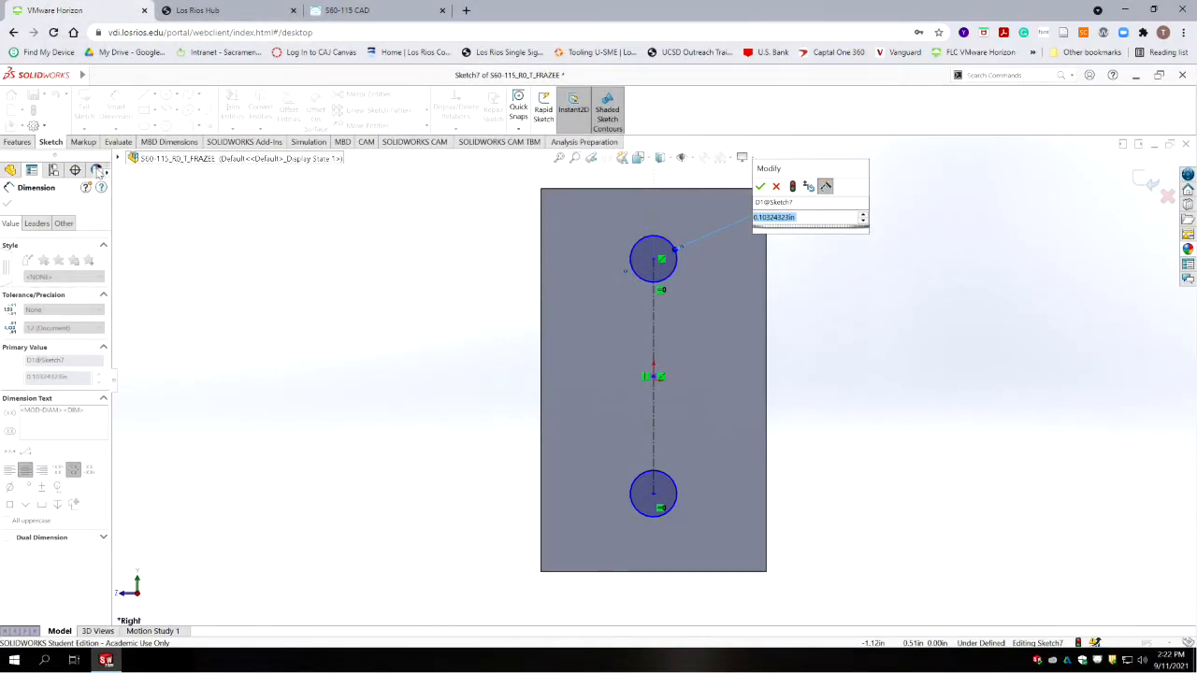
type("123")
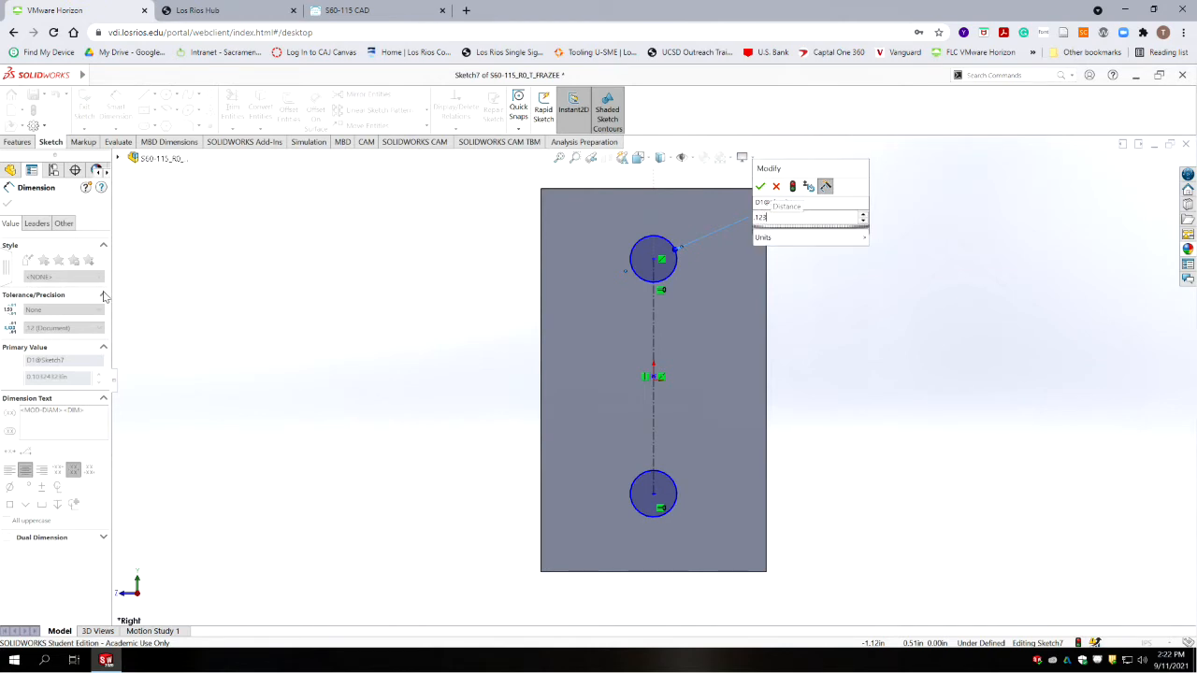
type("5")
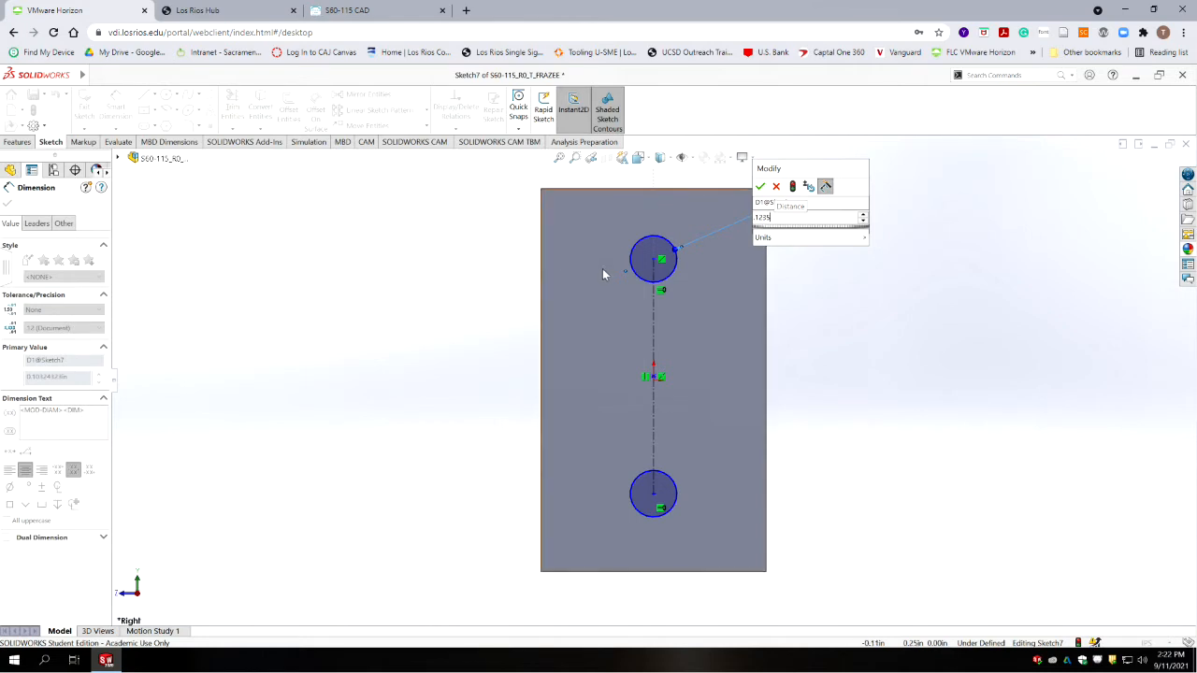
left_click(760, 188)
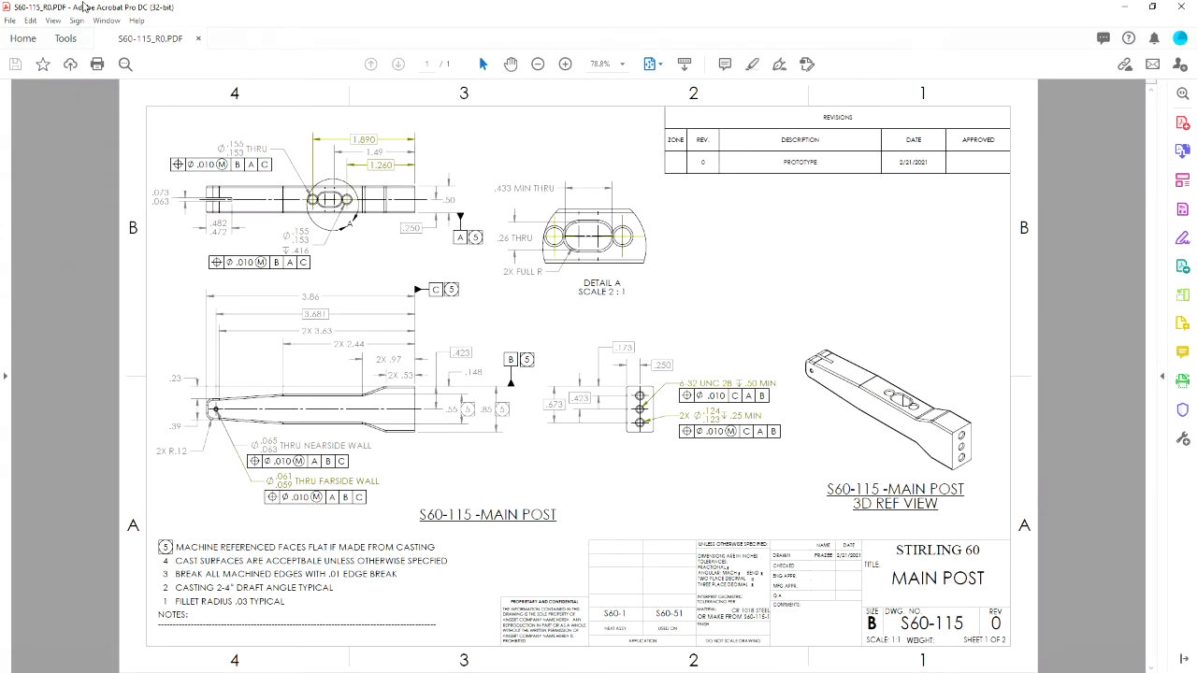
Dimension the upper circle's centre 0.173 in from the end face's top edge, and show that dimension with three decimals
left_click(83, 4)
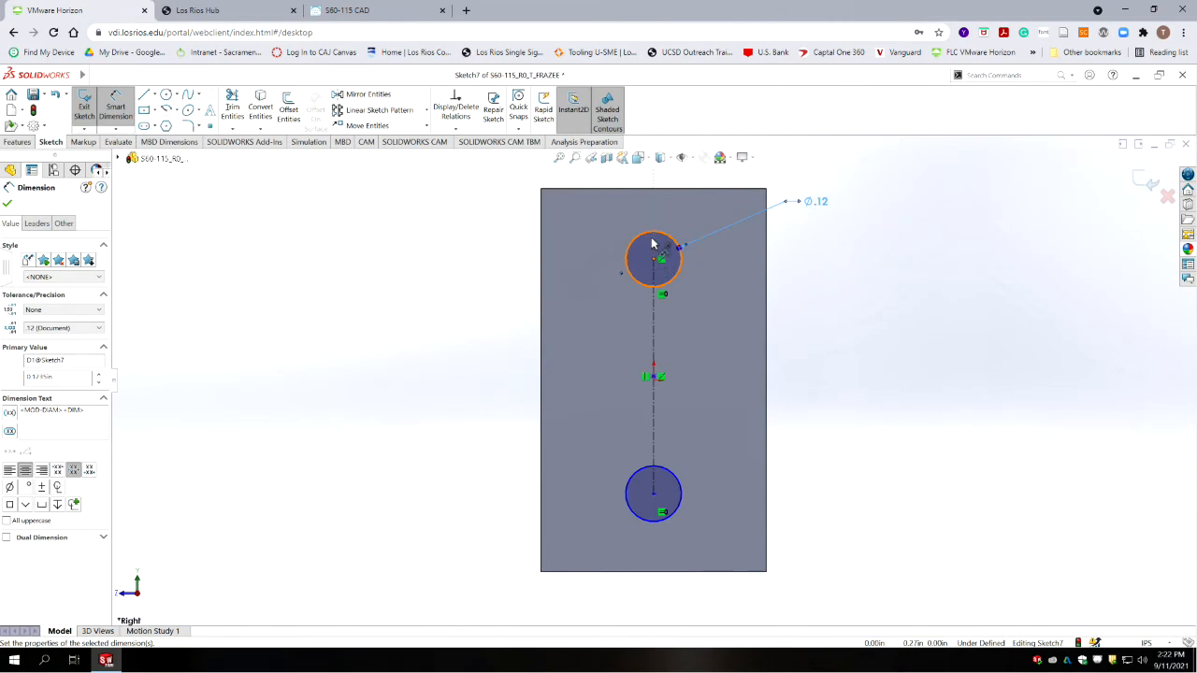
left_click(645, 227)
left_click(613, 189)
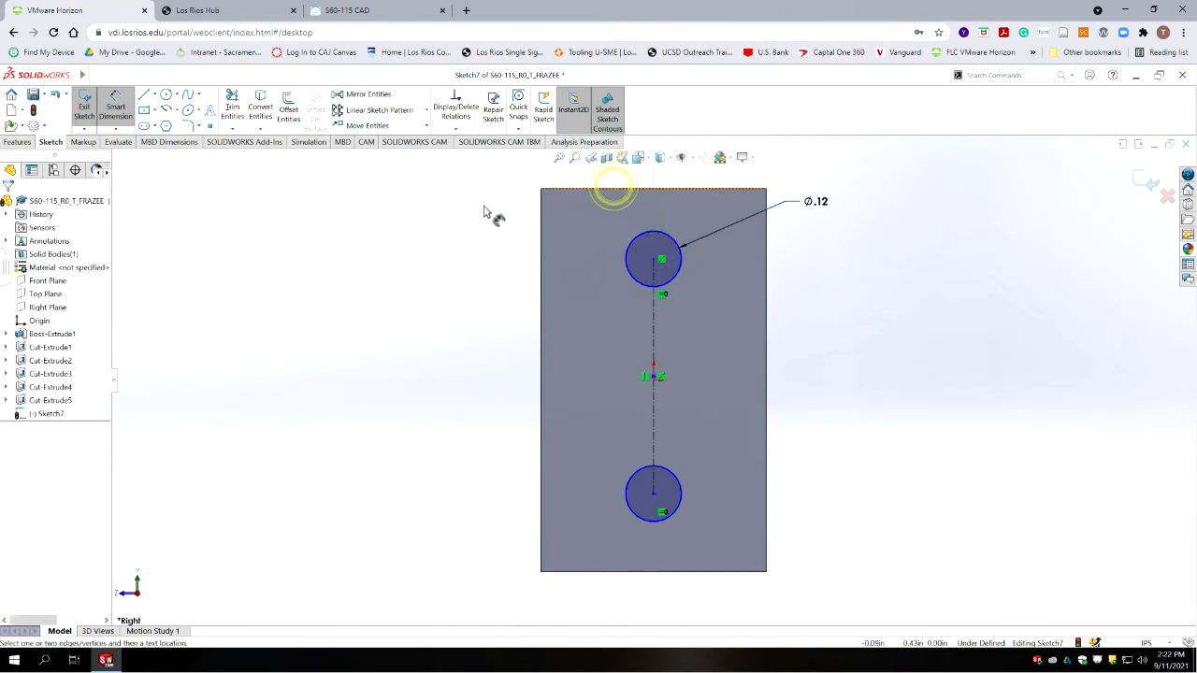
left_click(642, 237)
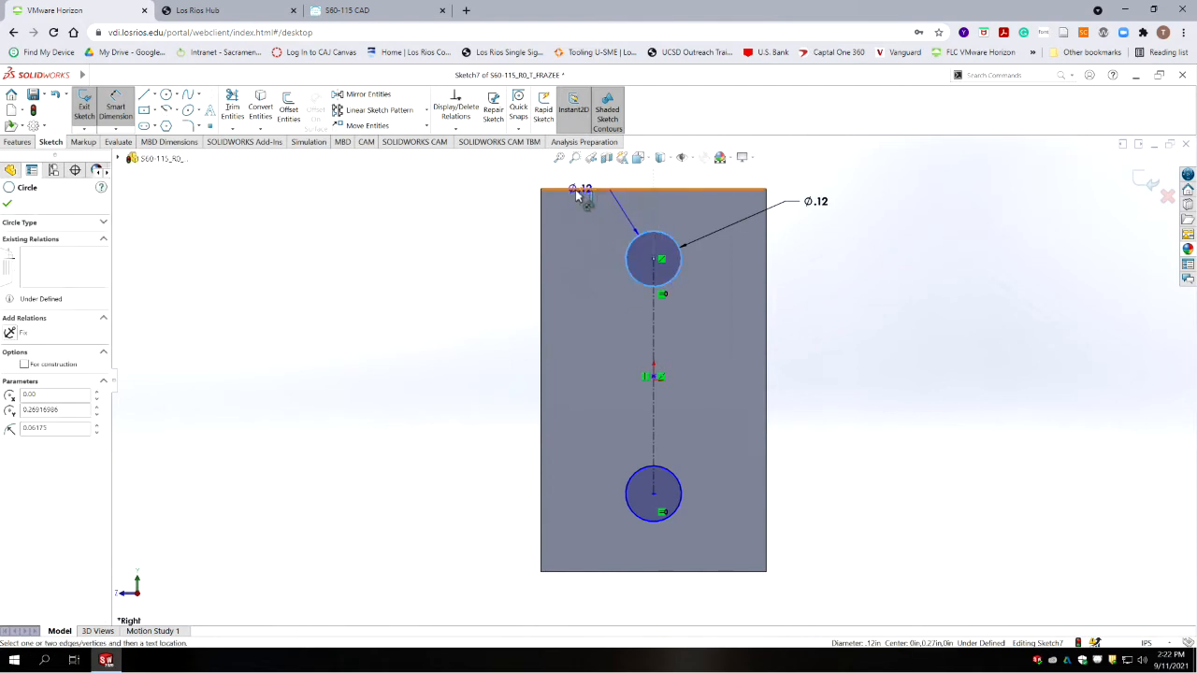
left_click(574, 190)
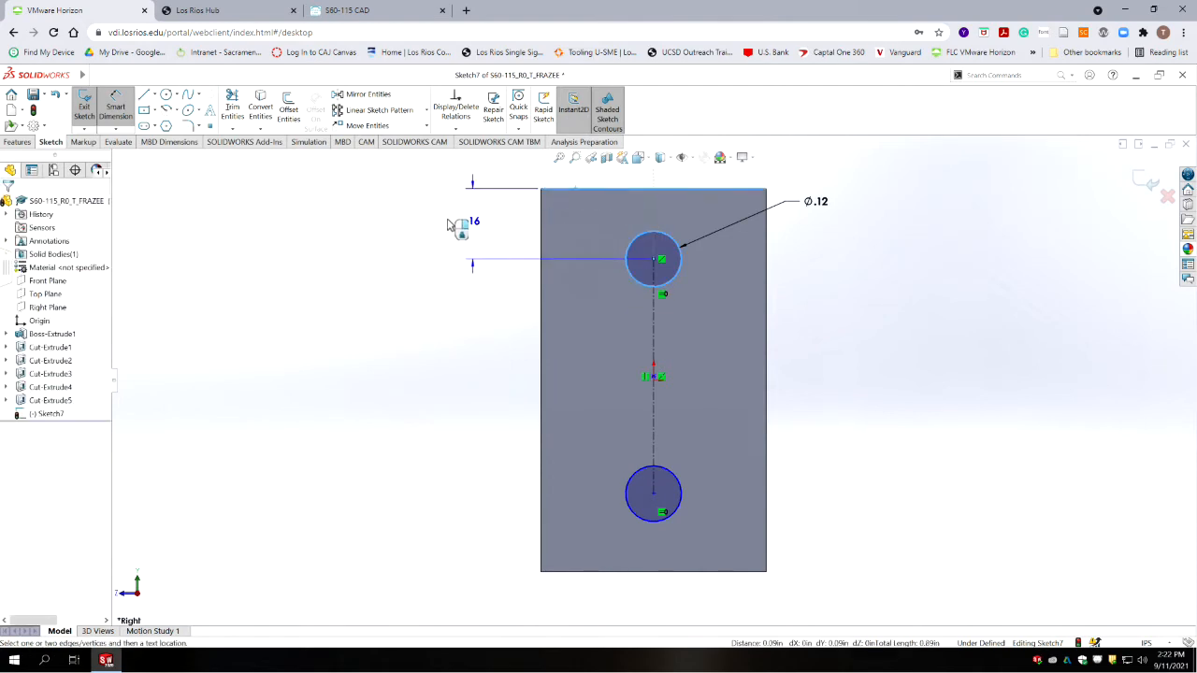
left_click(426, 221)
type("173")
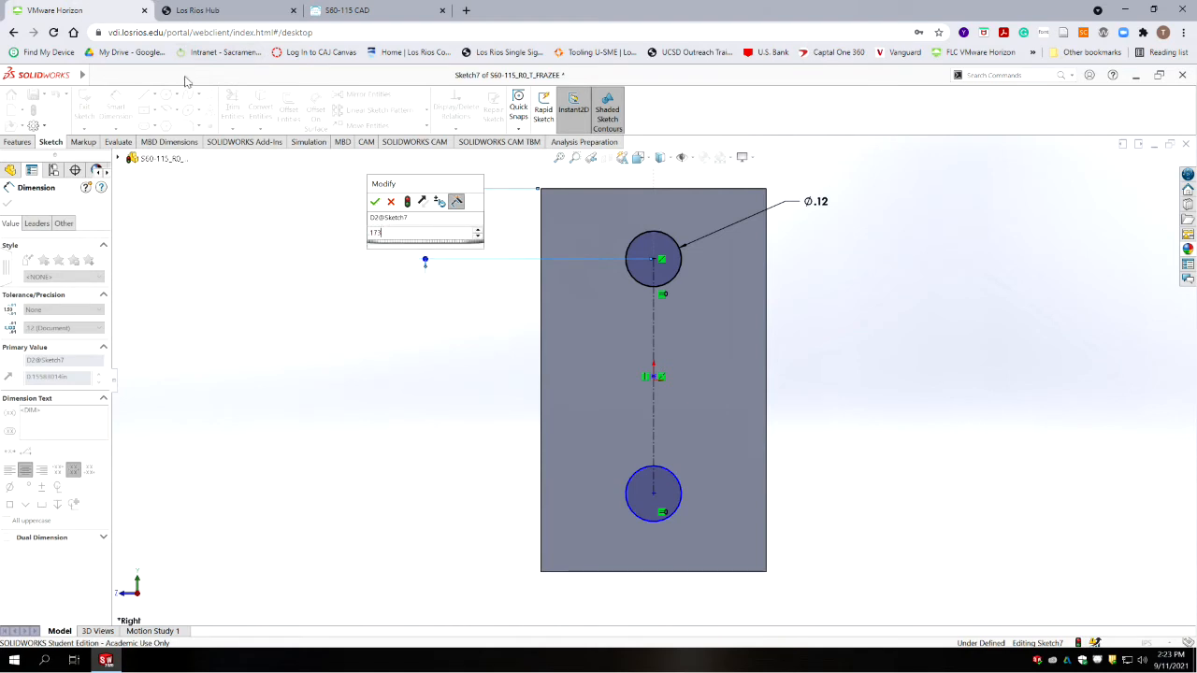
key("Return")
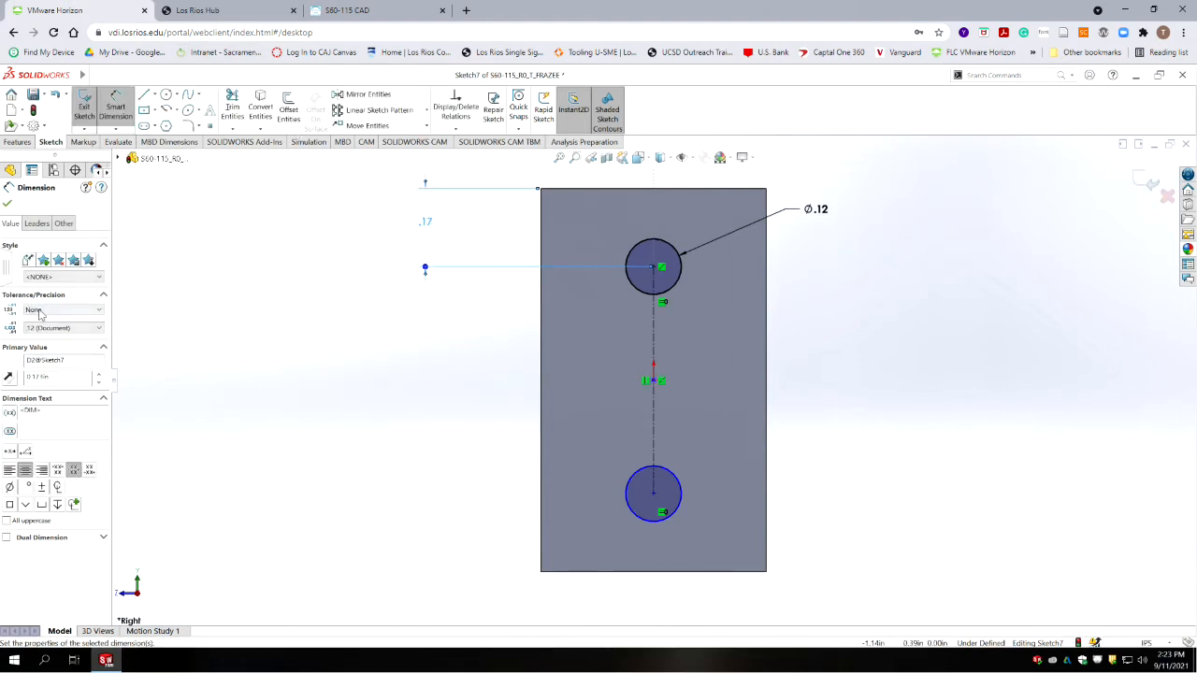
left_click(52, 330)
left_click(42, 364)
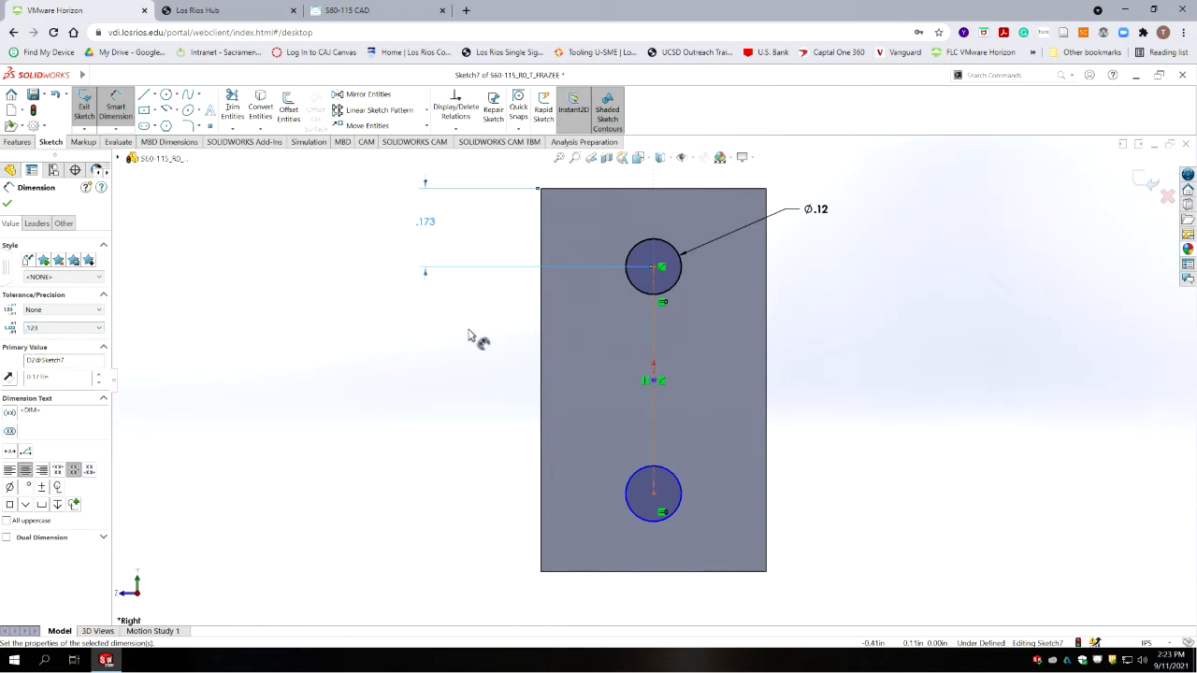
Dimension the distance between the two circle centres as 0.5 in, show it with three decimals, and exit the sketch
left_click(654, 268)
left_click(655, 497)
left_click(409, 358)
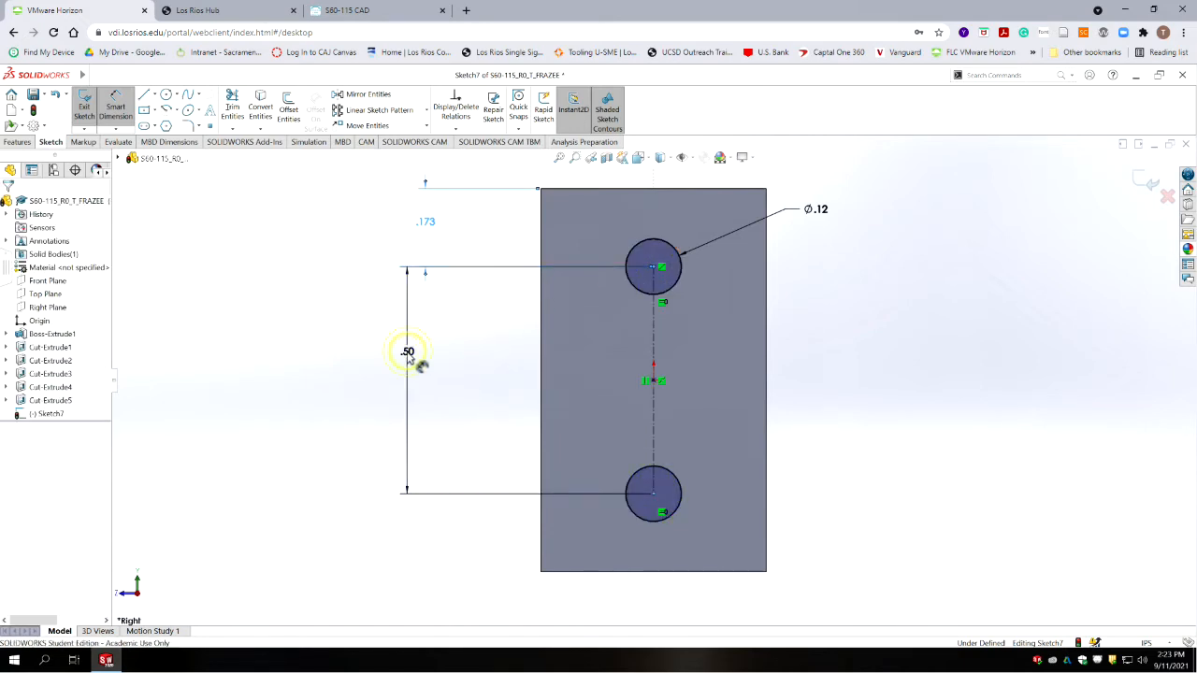
type("3")
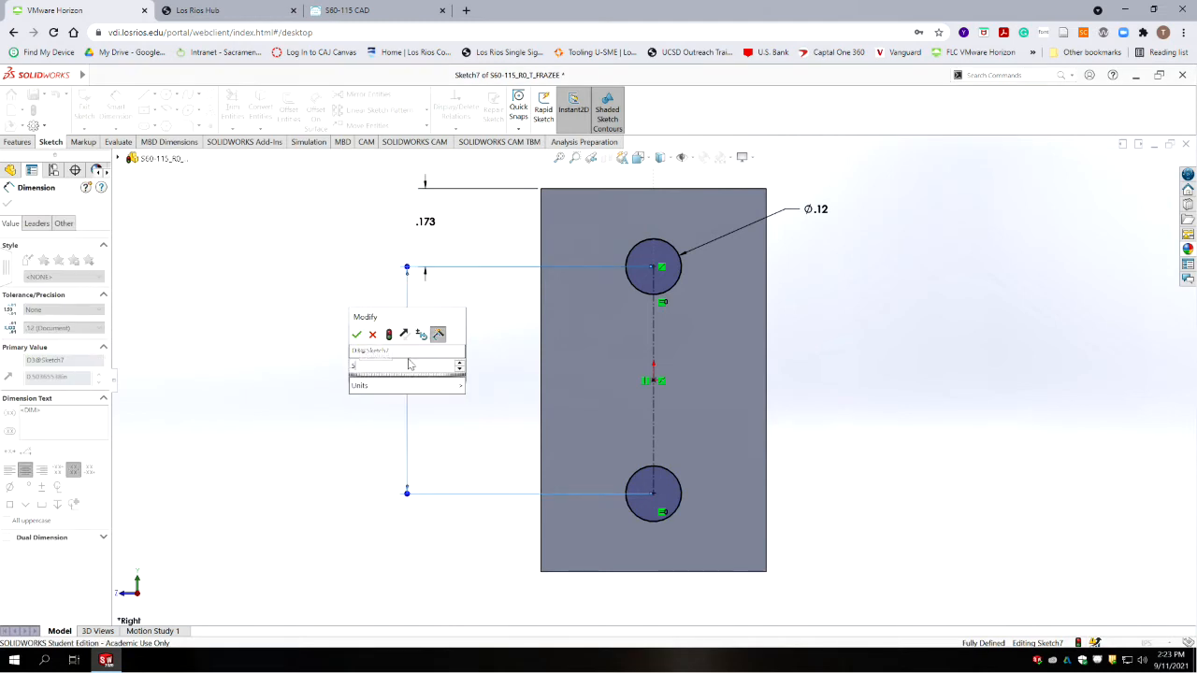
type("+")
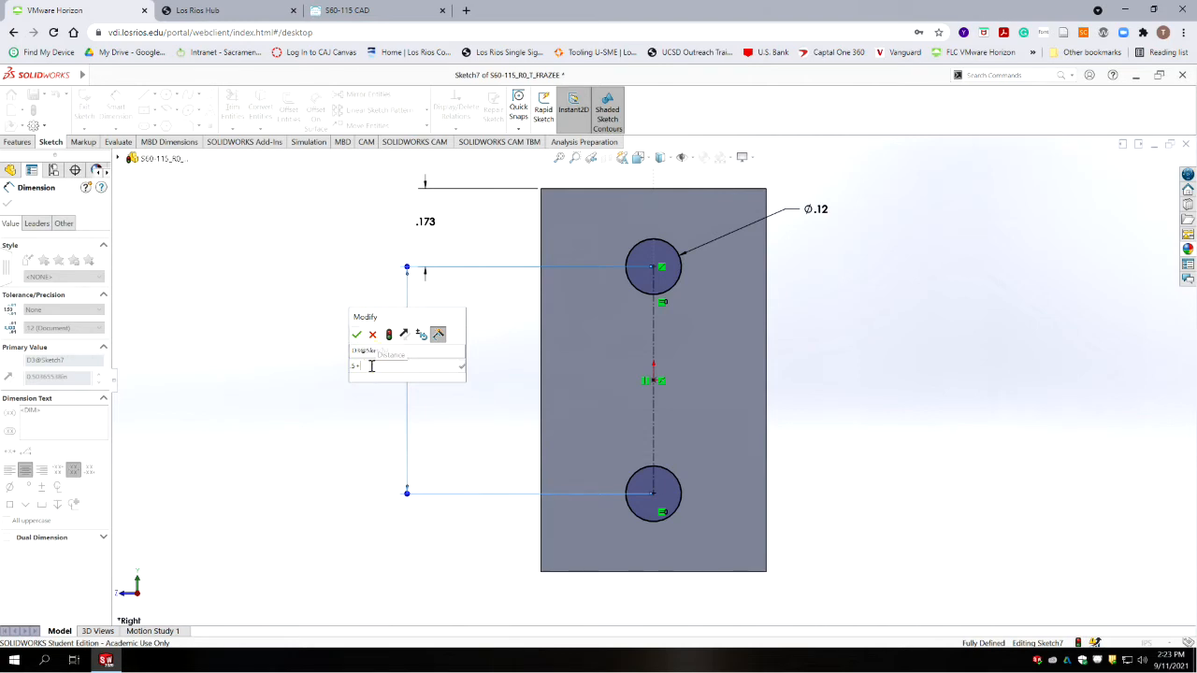
key("BackSpace")
left_click(356, 337)
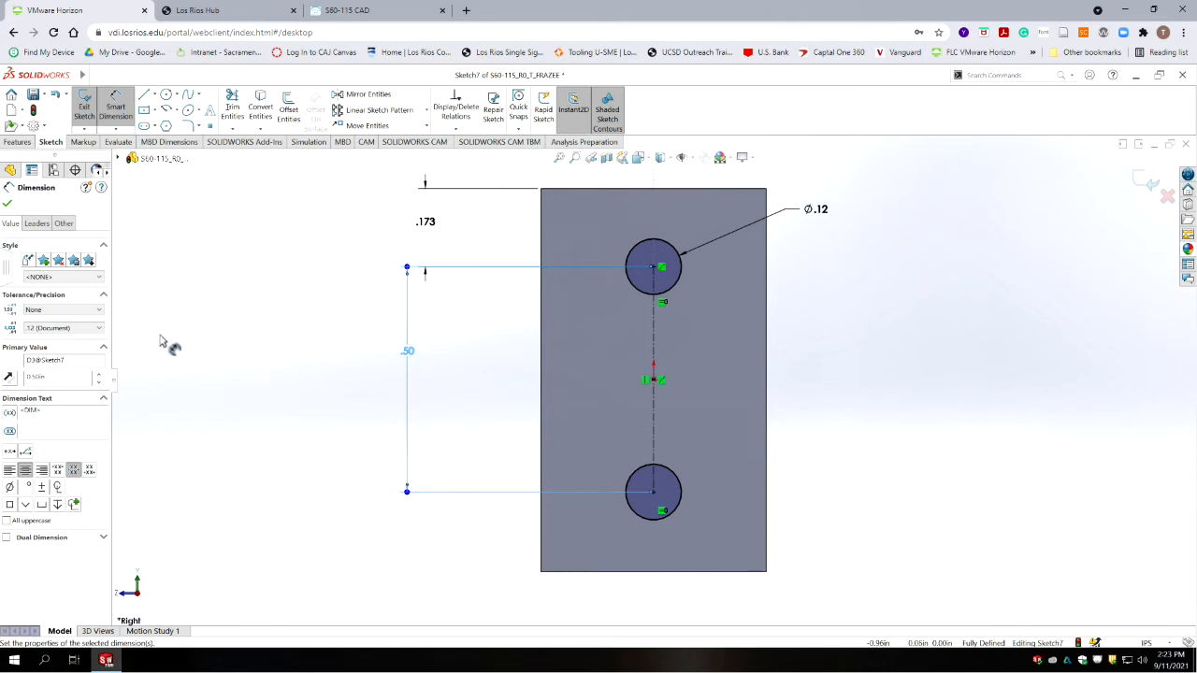
left_click(64, 328)
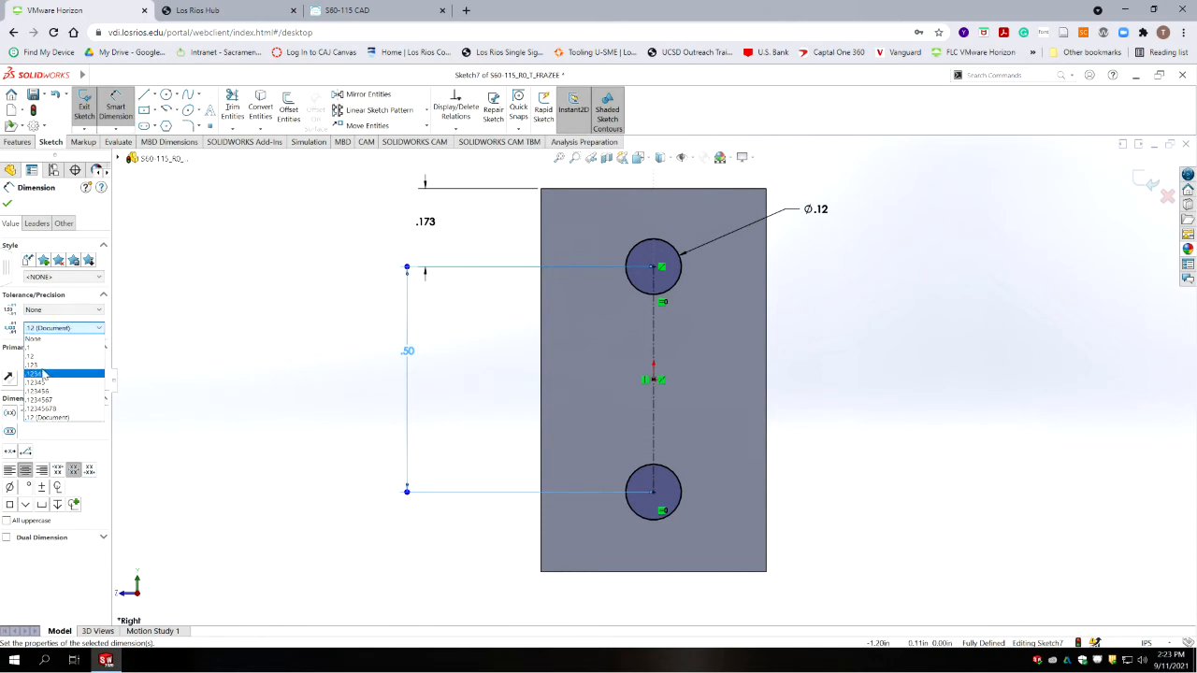
left_click(37, 364)
left_click(826, 394)
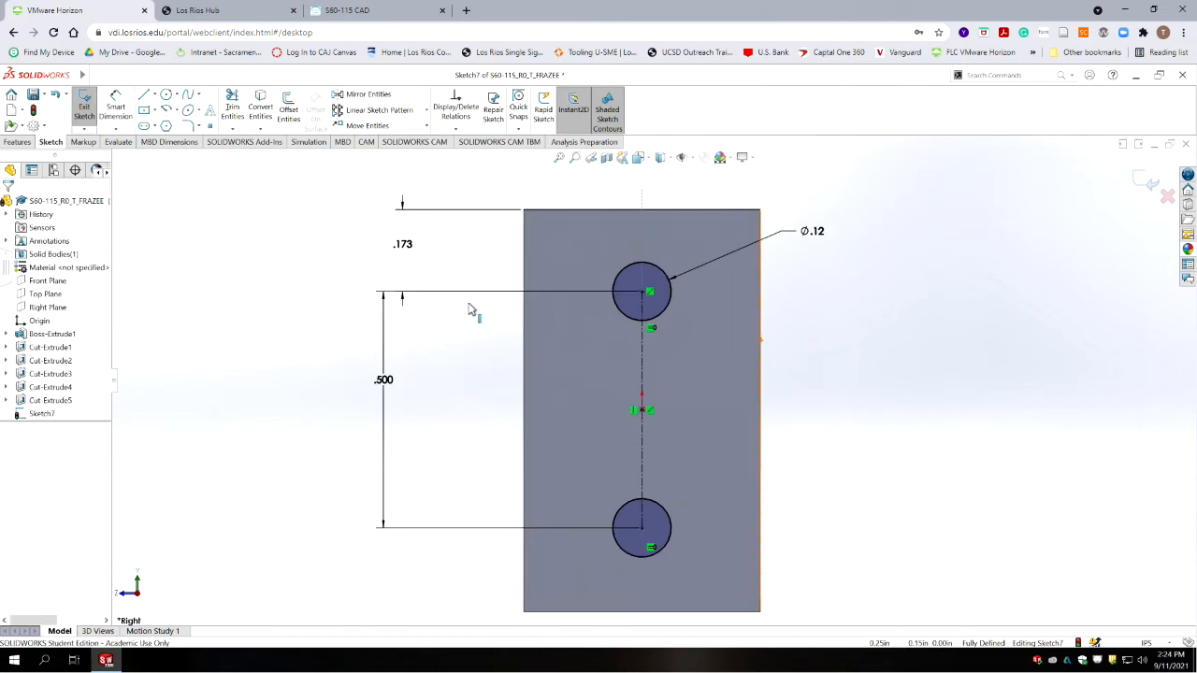
left_click(1149, 180)
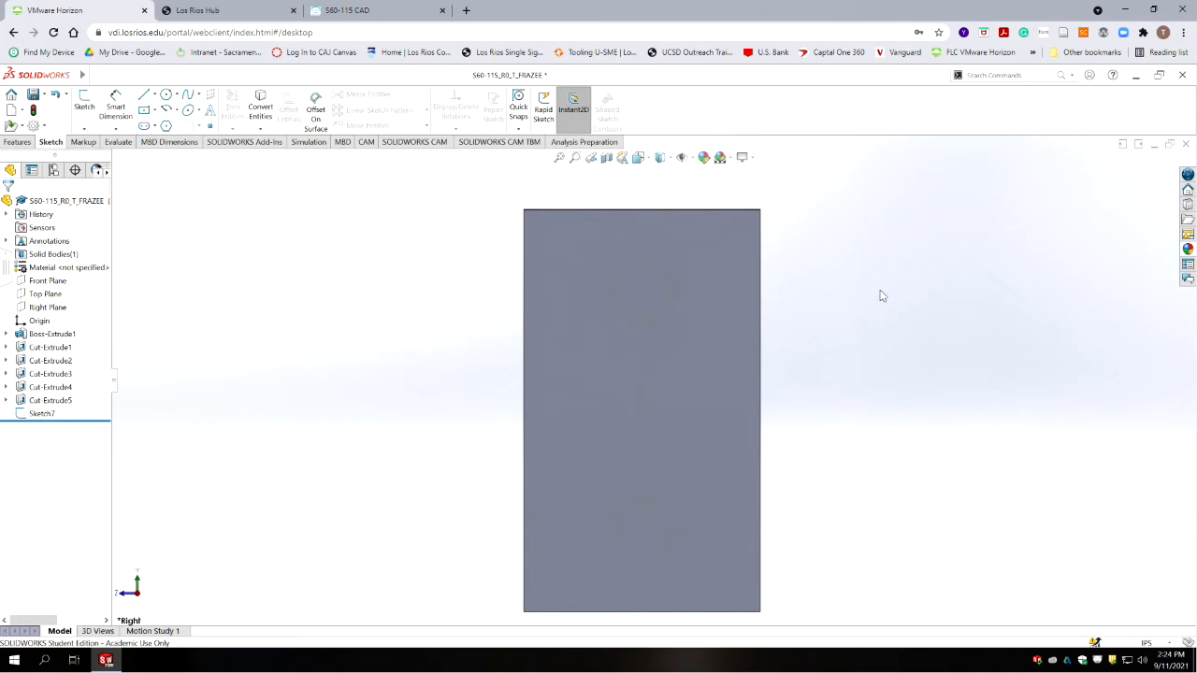
Add an ANSI Inch #6-32 blind tapped hole, 0.50 in thread depth, on the thick end face at the sketch point midway between the circles
left_click(42, 413)
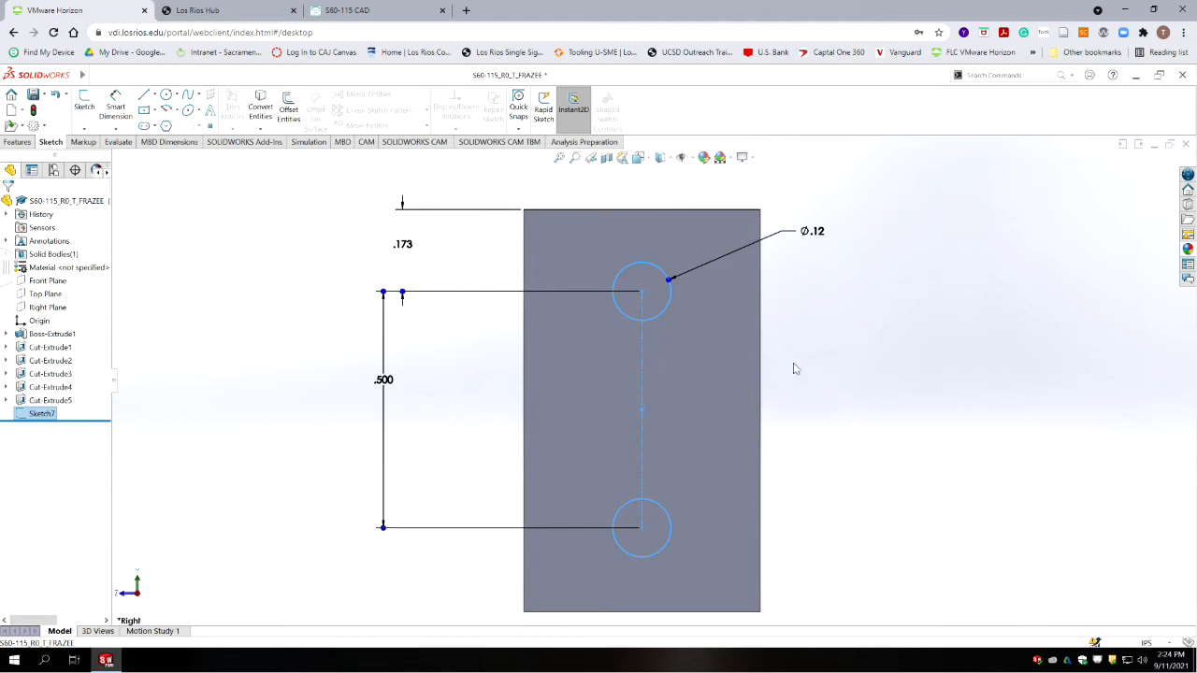
middle_click_drag(828, 412, 880, 361)
scroll(881, 359, "up", 7)
scroll(833, 327, "down", 2)
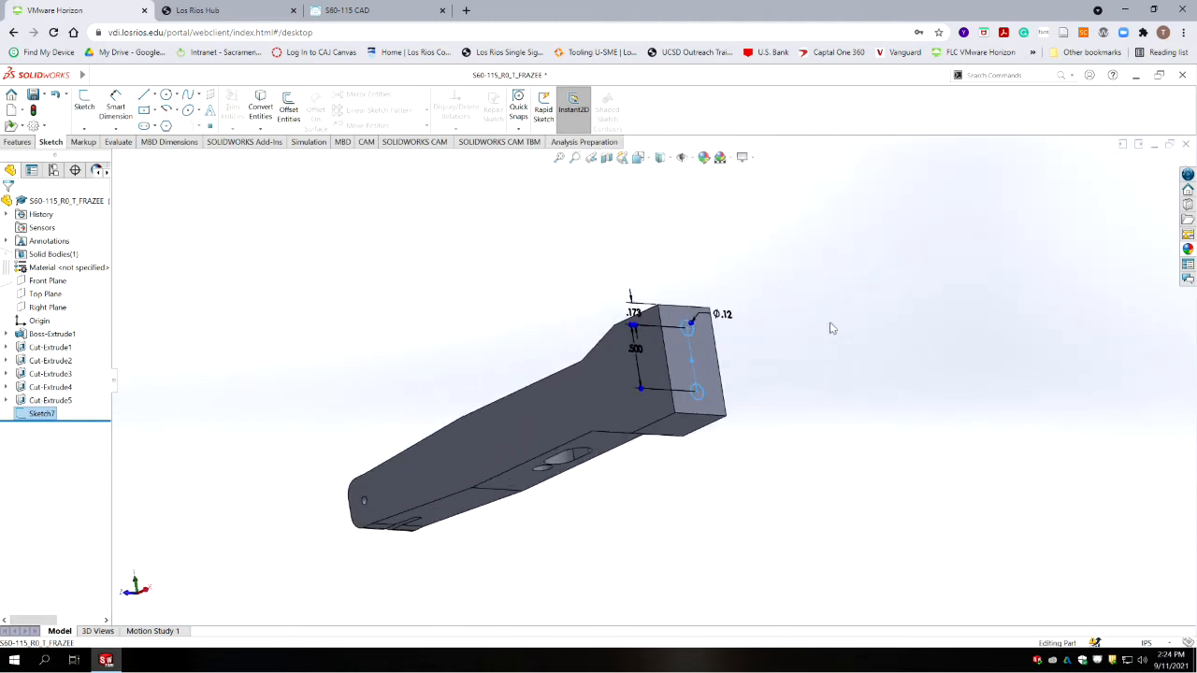
scroll(722, 335, "down", 2)
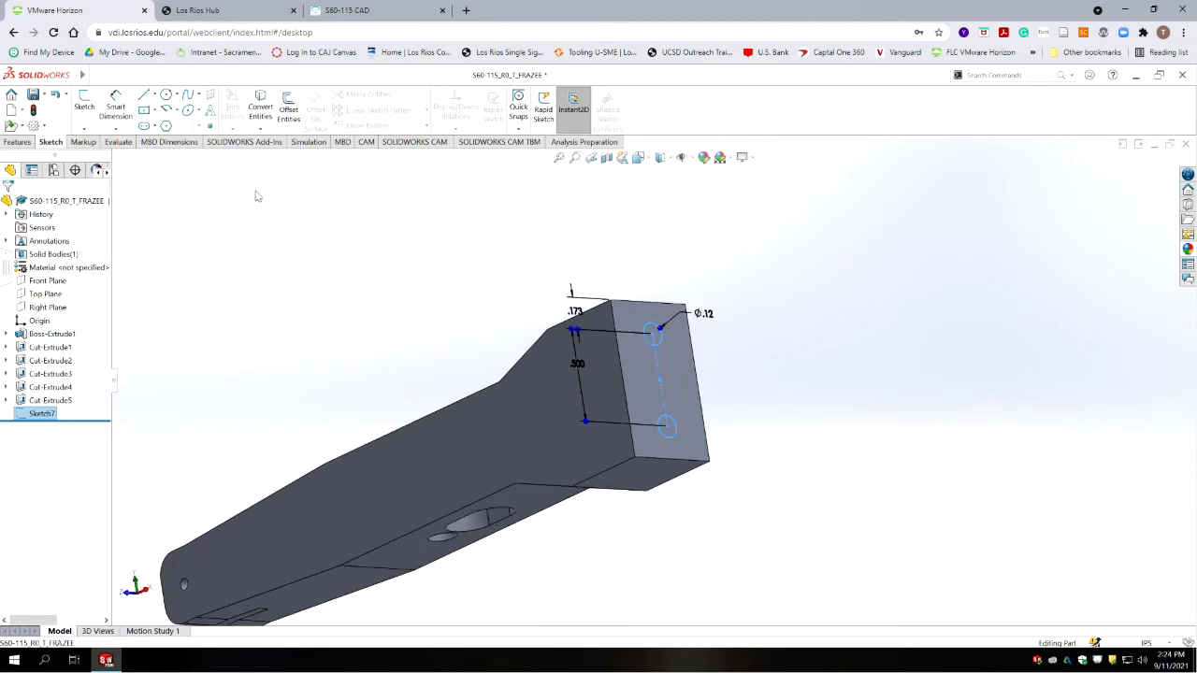
left_click(17, 142)
left_click(275, 107)
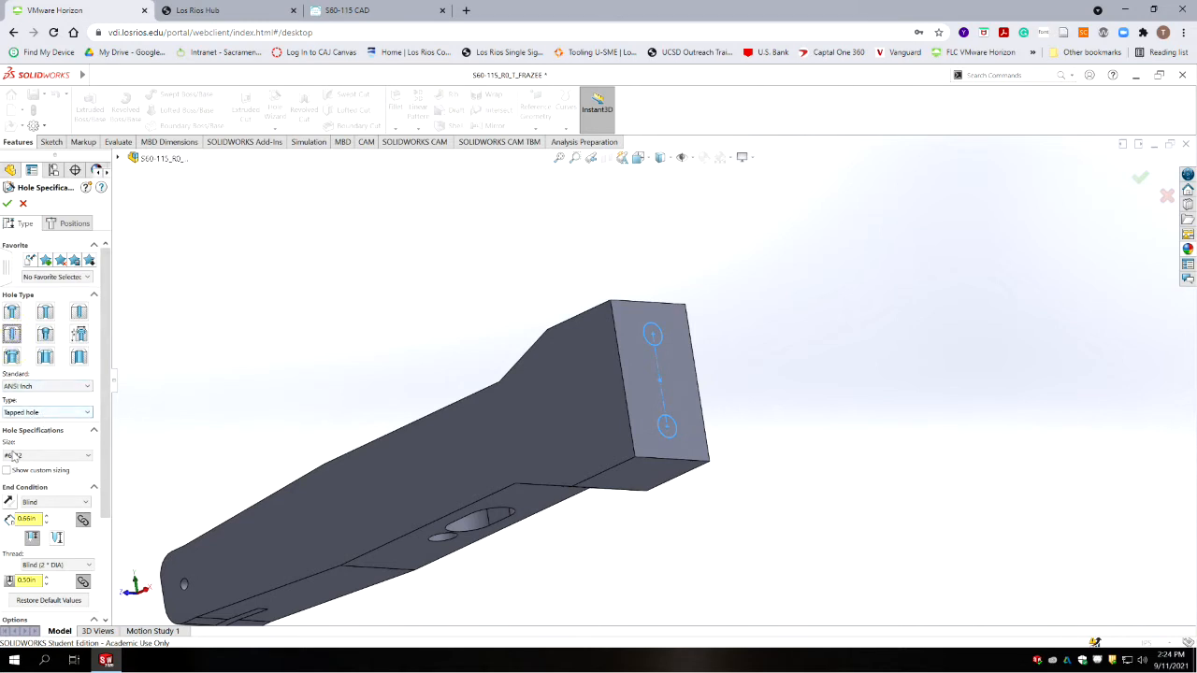
scroll(37, 440, "down", 3)
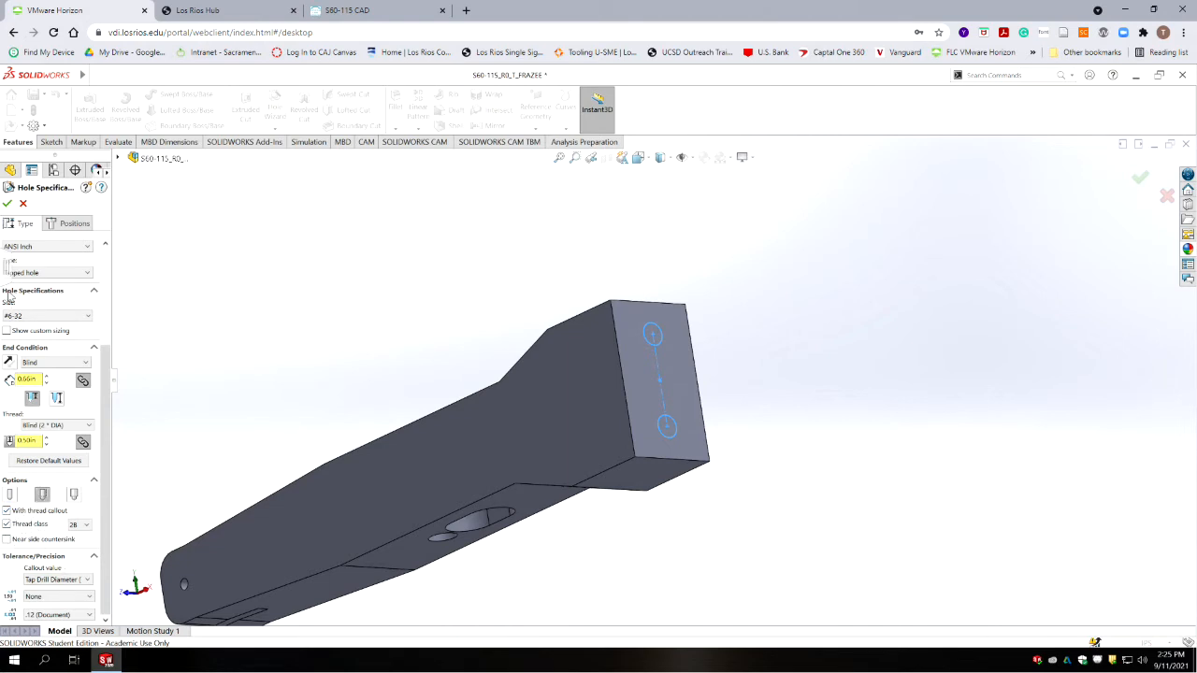
left_click(68, 224)
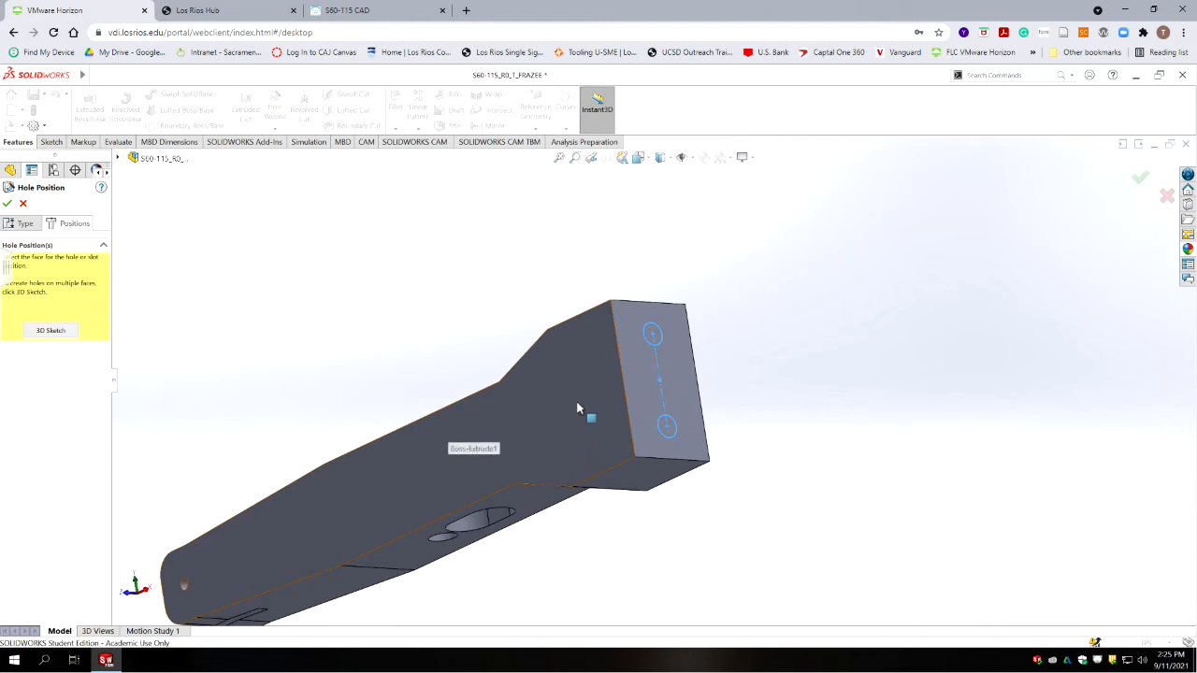
left_click(636, 376)
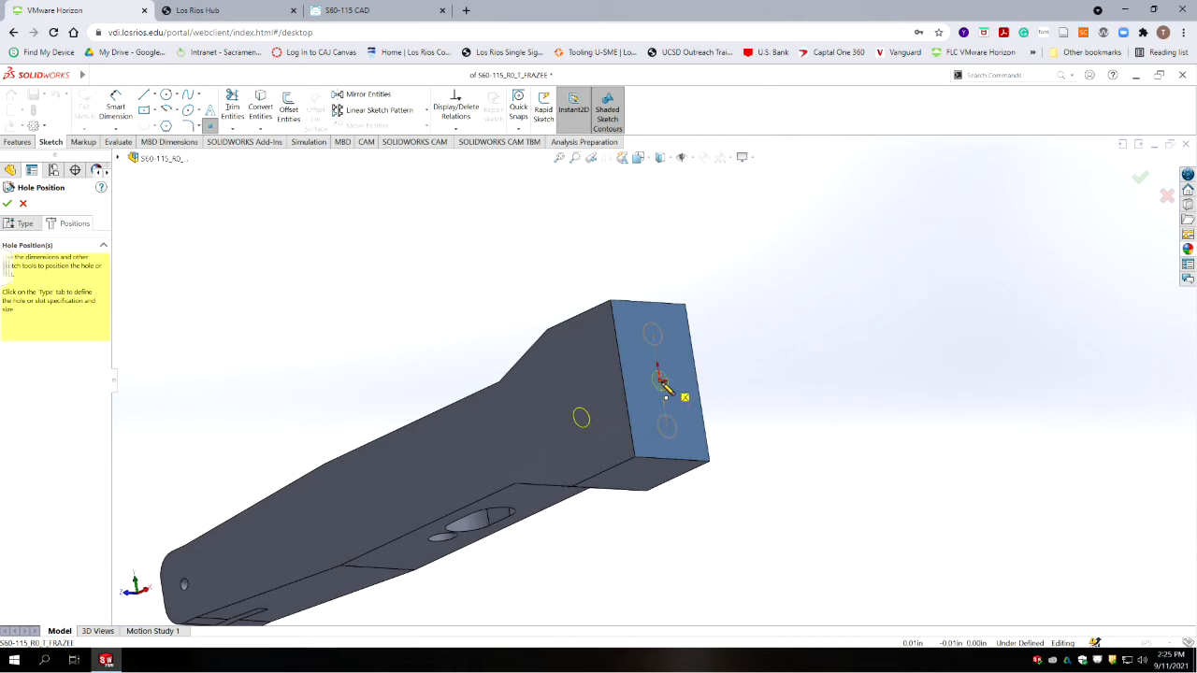
left_click(662, 382)
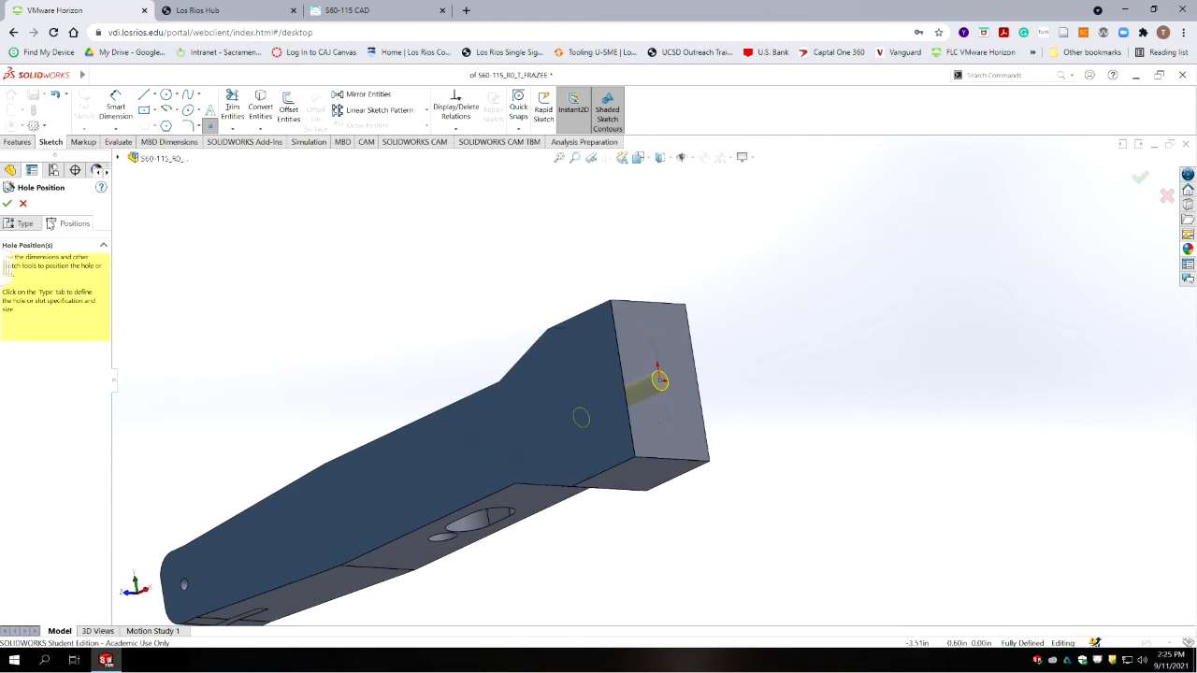
left_click(8, 204)
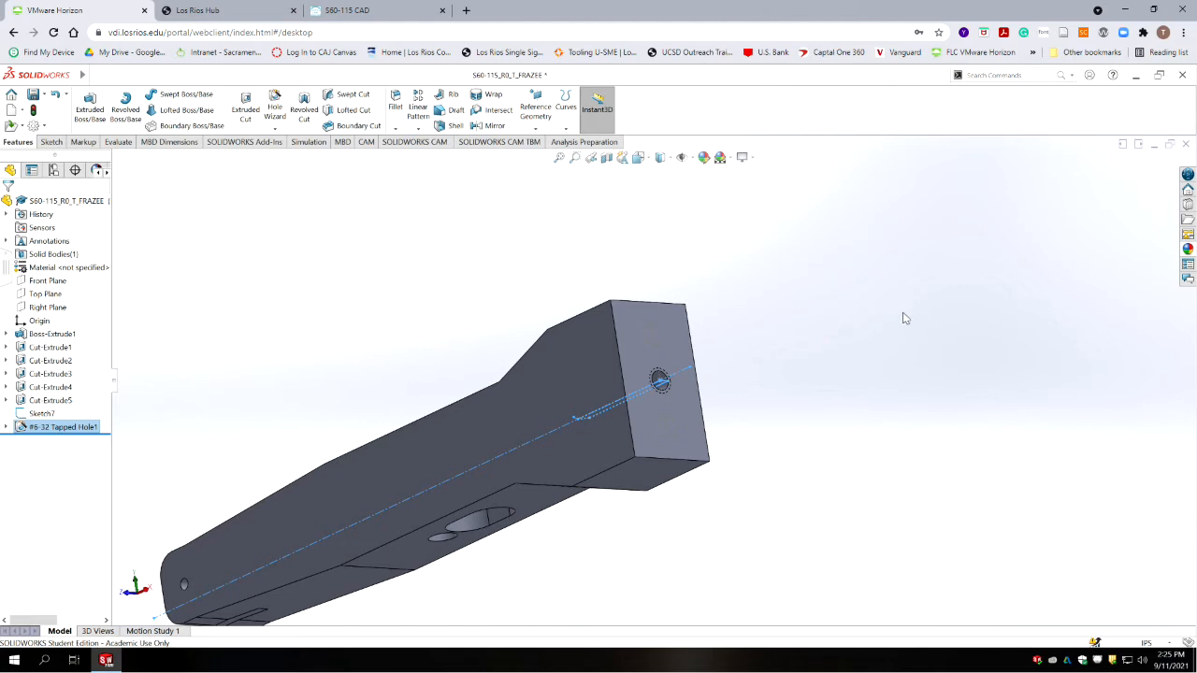
Cut the two sketched circles 0.25 in deep into the thick end as a blind Extruded Cut
left_click(42, 413)
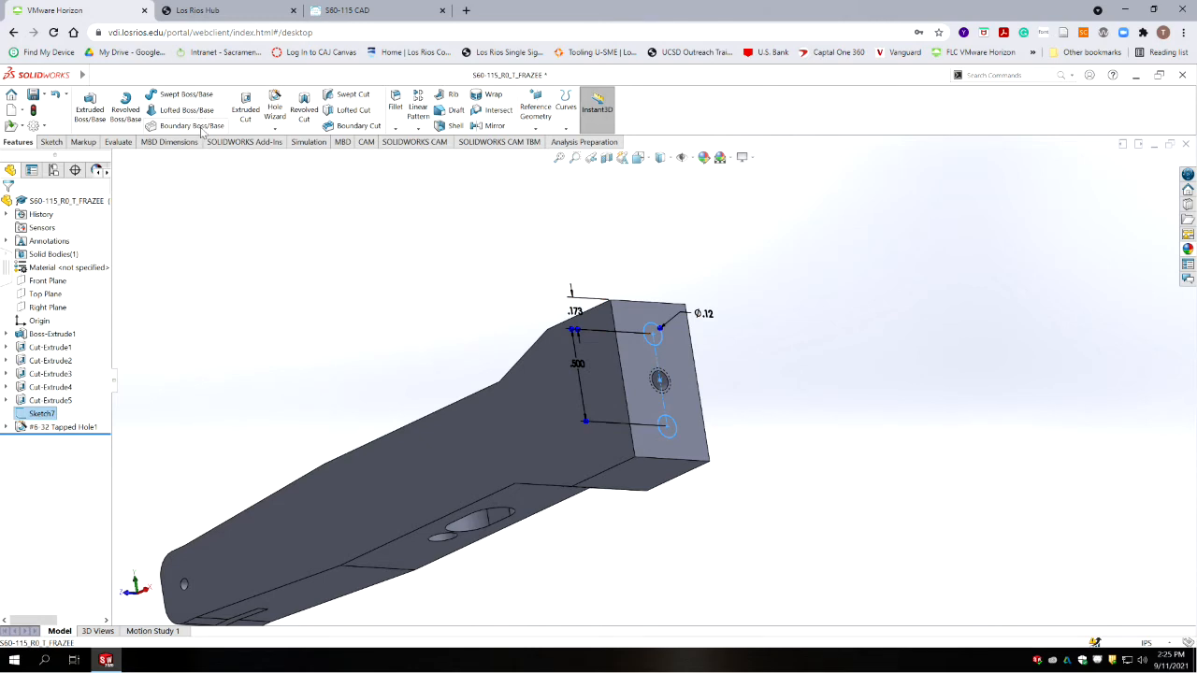
left_click(245, 109)
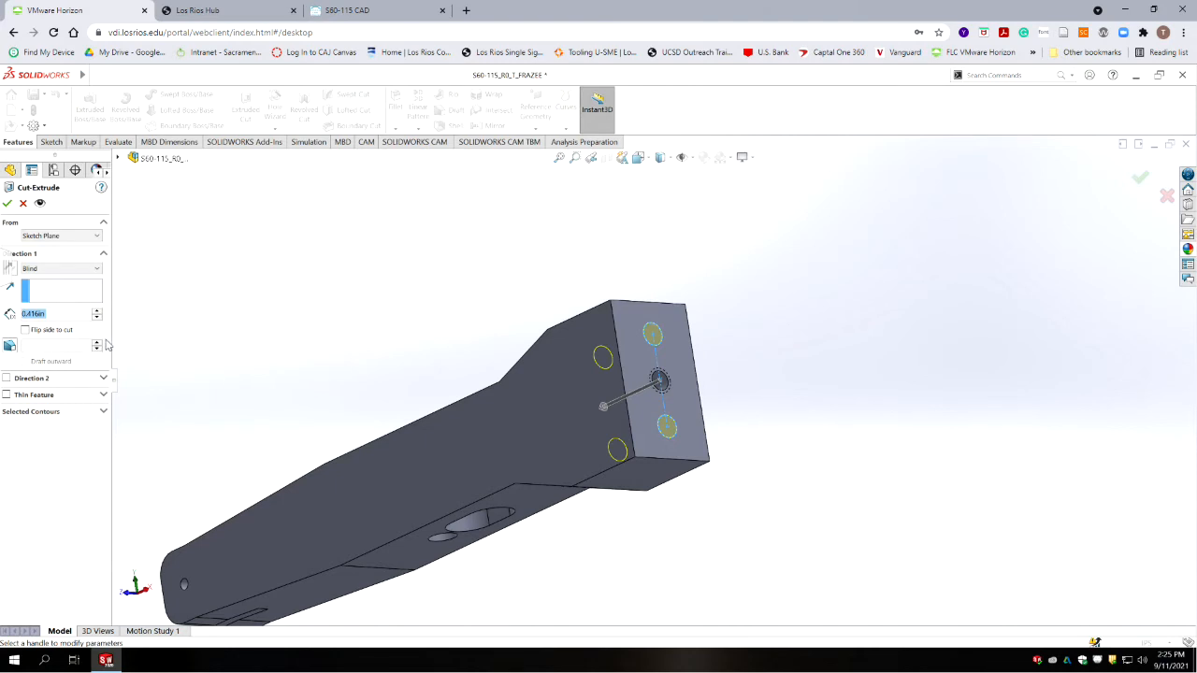
type("25")
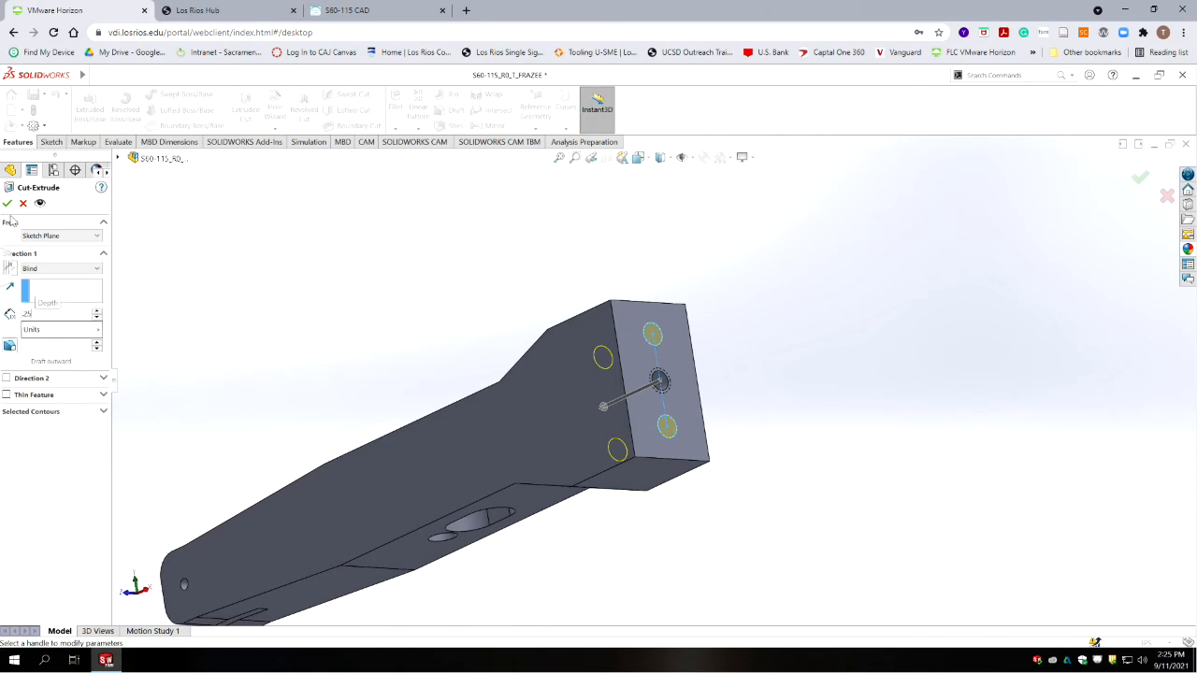
key("Return")
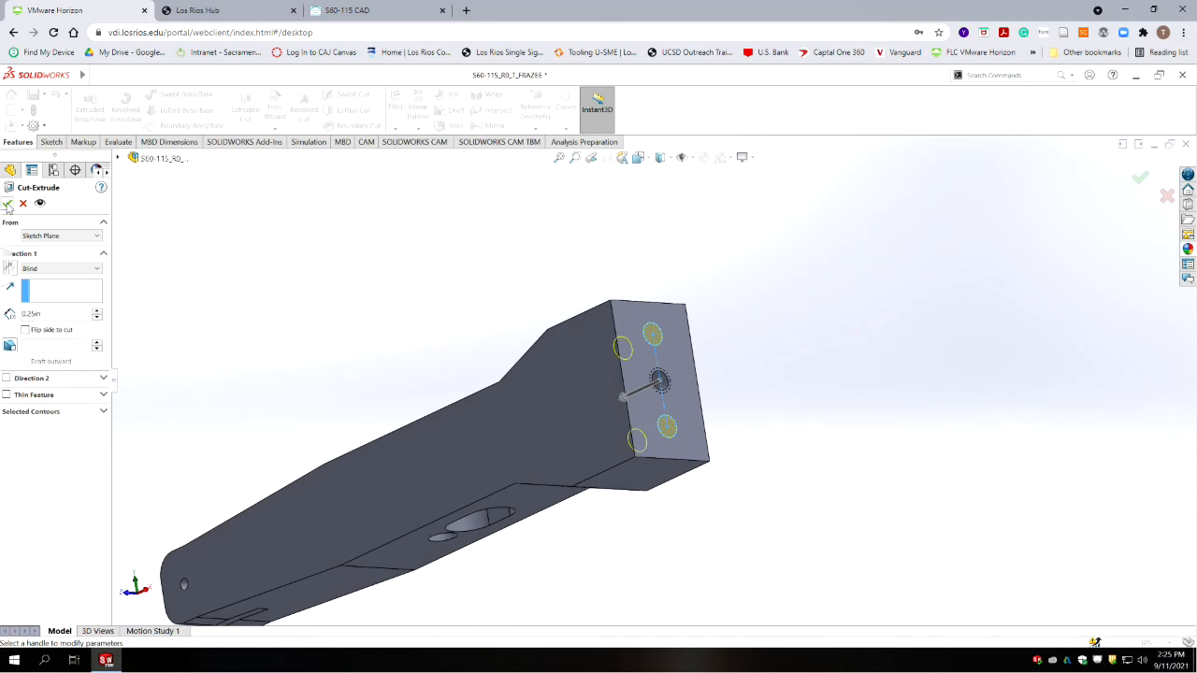
key("Return")
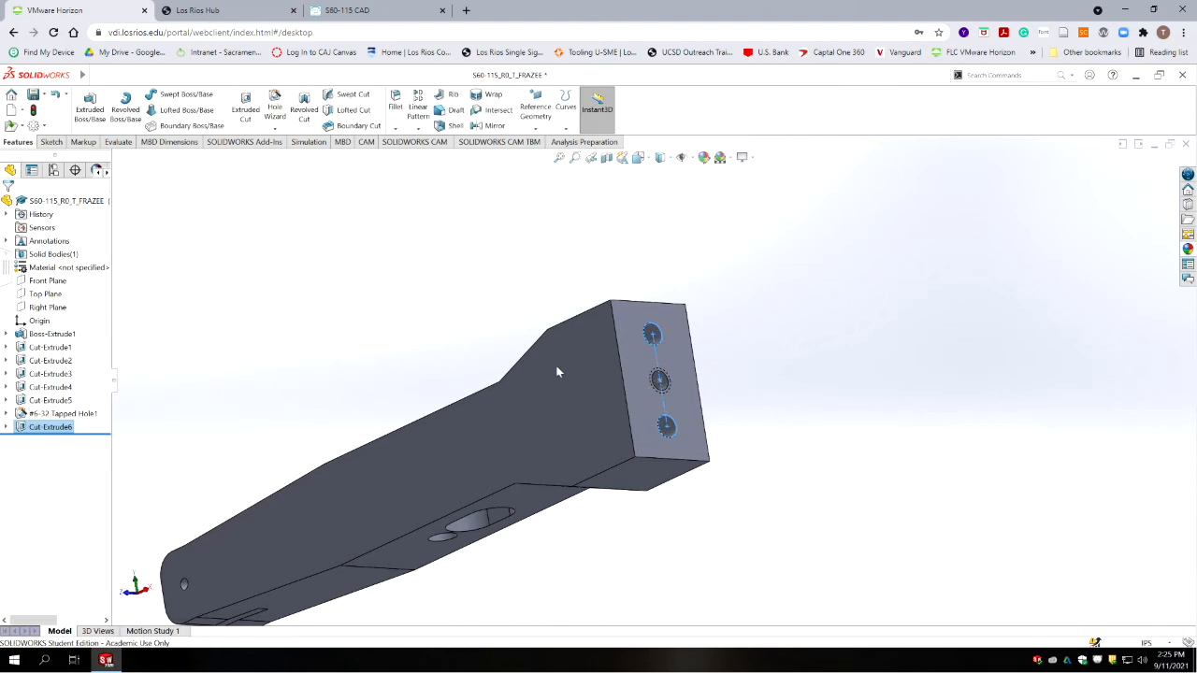
left_click(822, 425)
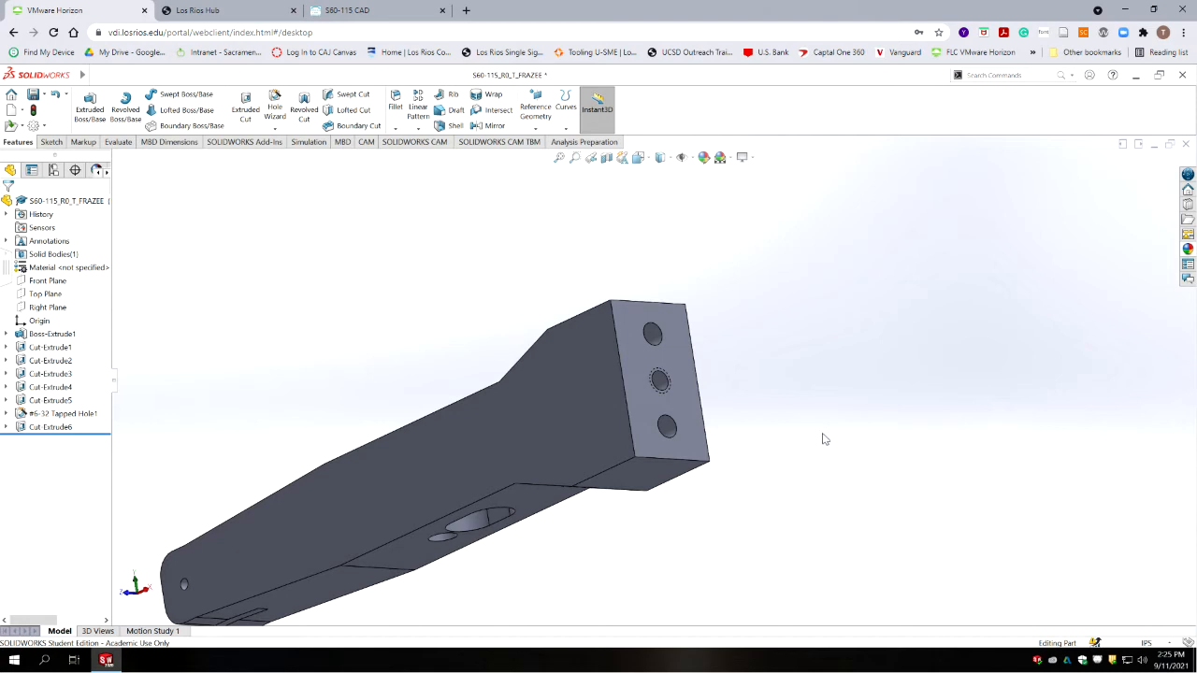
scroll(771, 435, "up", 3)
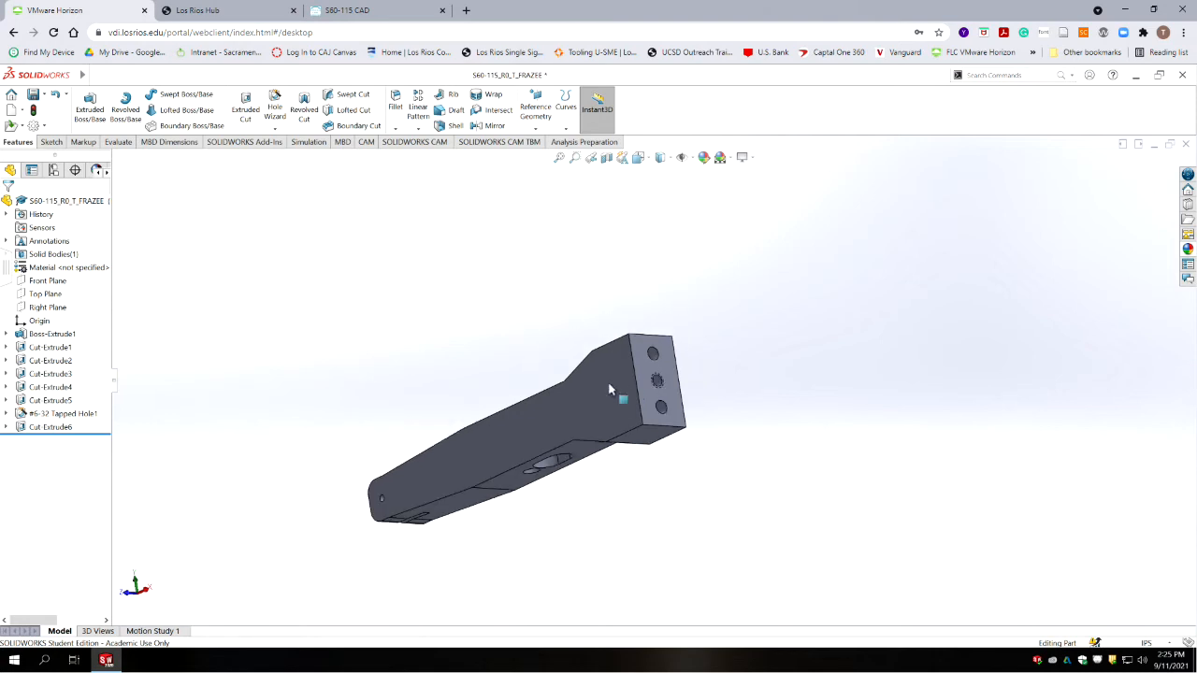
Start a symmetric constant-size Fillet with a circular profile and set its radius to 0.125 in
middle_click_drag(580, 418, 593, 511)
scroll(573, 438, "down", 2)
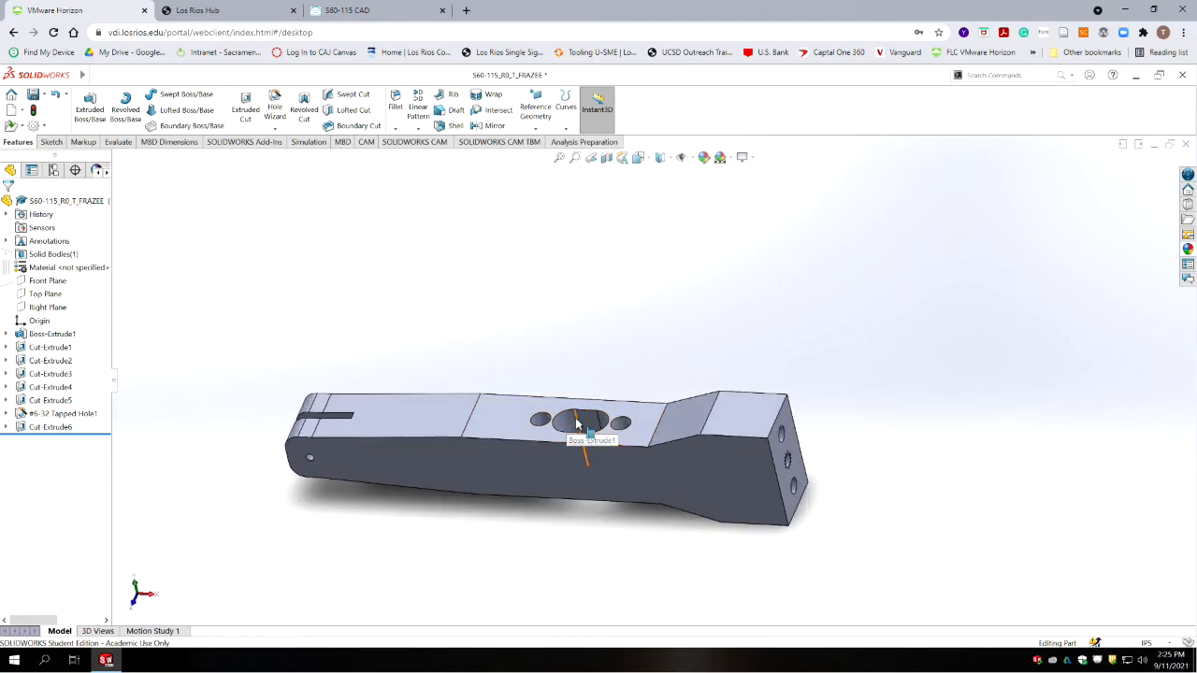
scroll(498, 439, "down", 1)
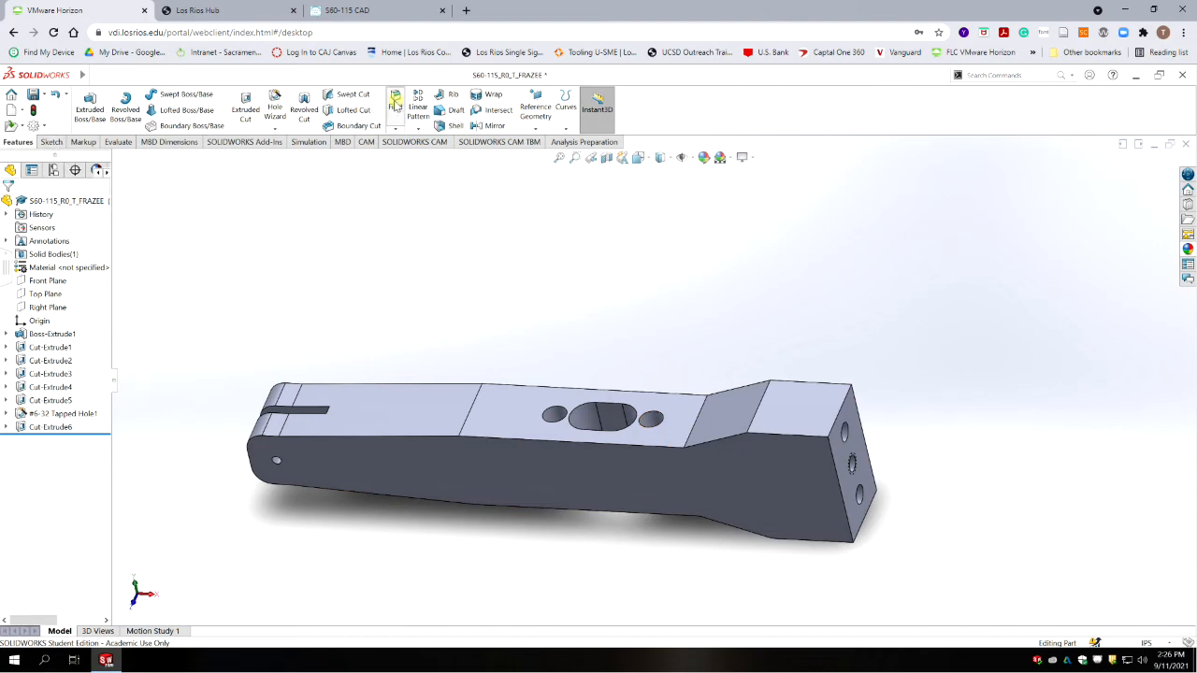
left_click(395, 103)
key("Escape")
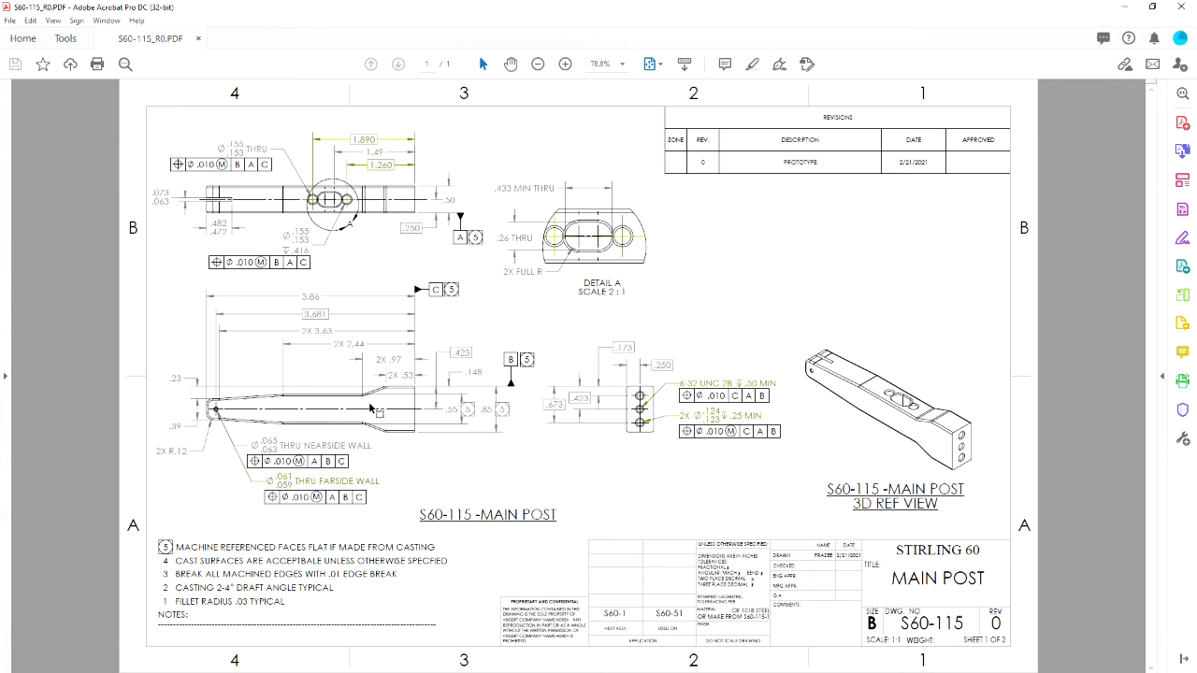
left_click(1125, 6)
left_click(398, 101)
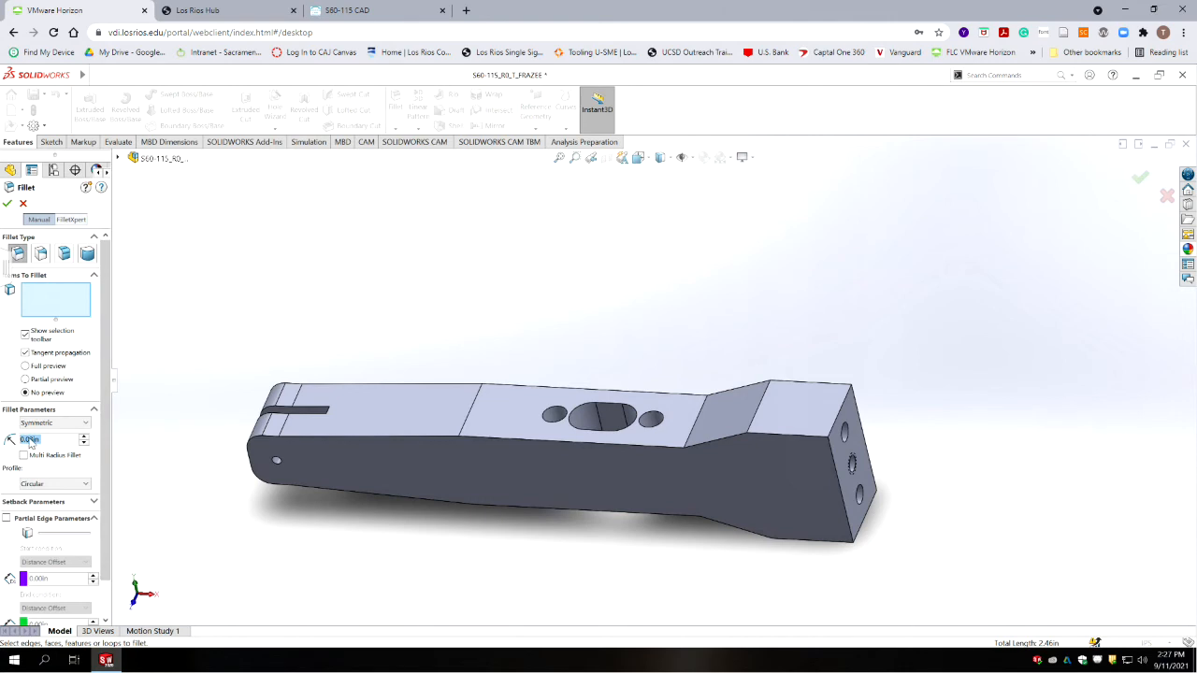
type("125")
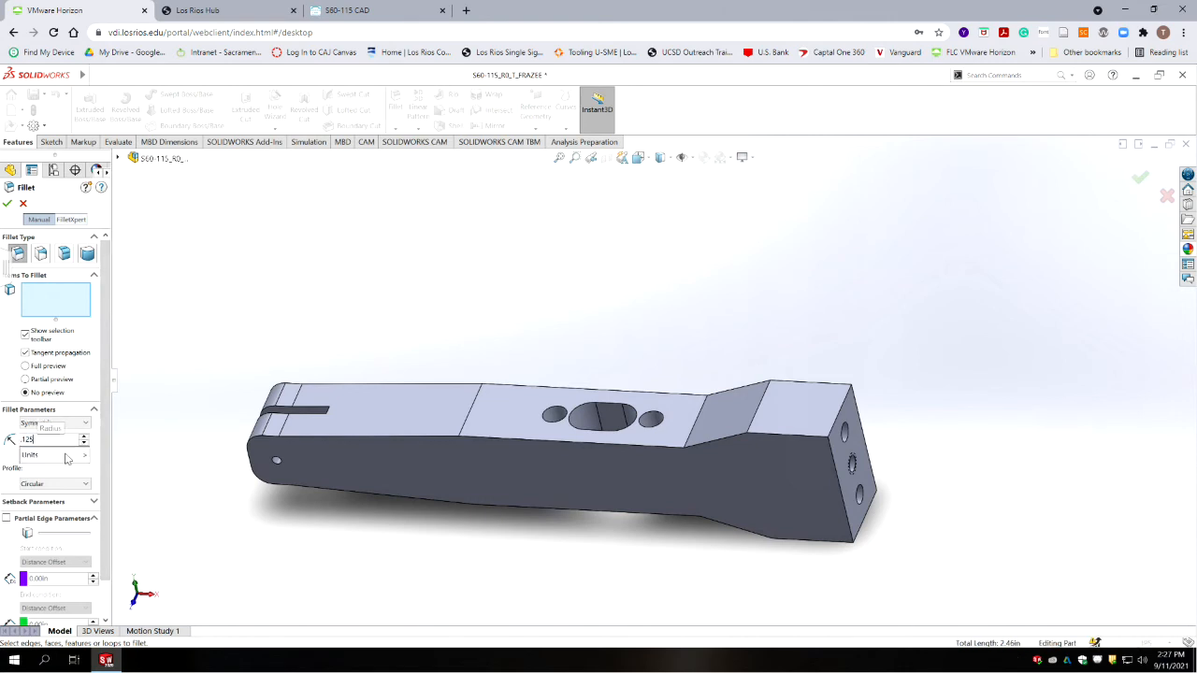
left_click(65, 457)
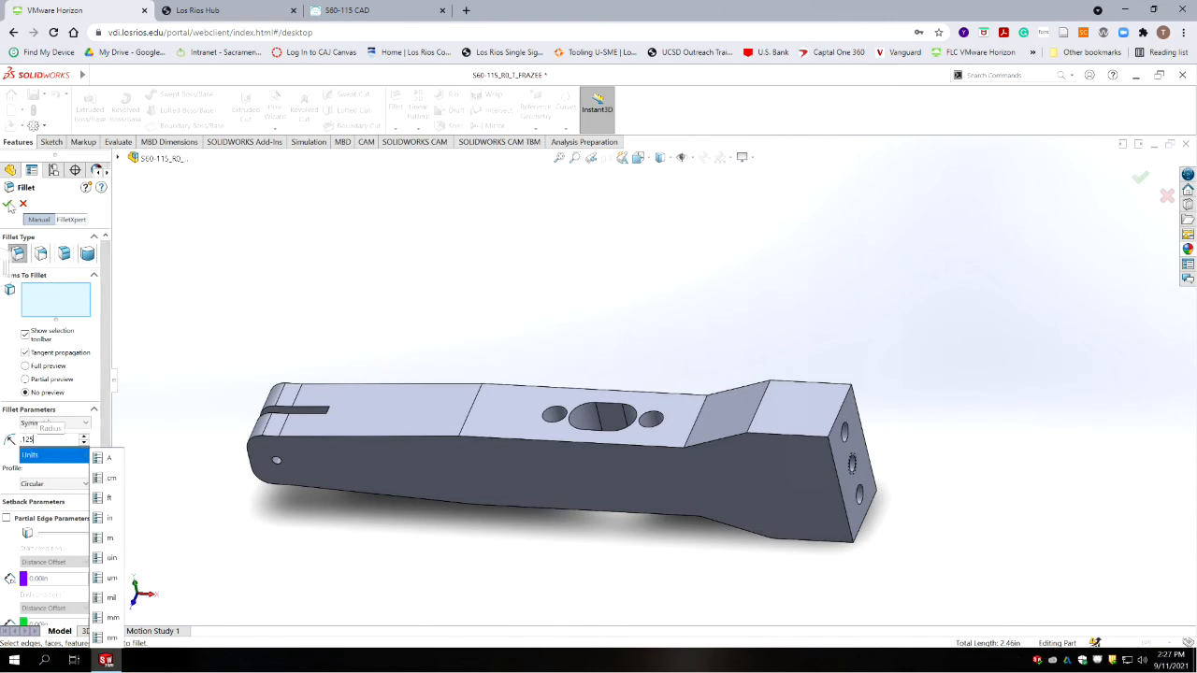
key("Return")
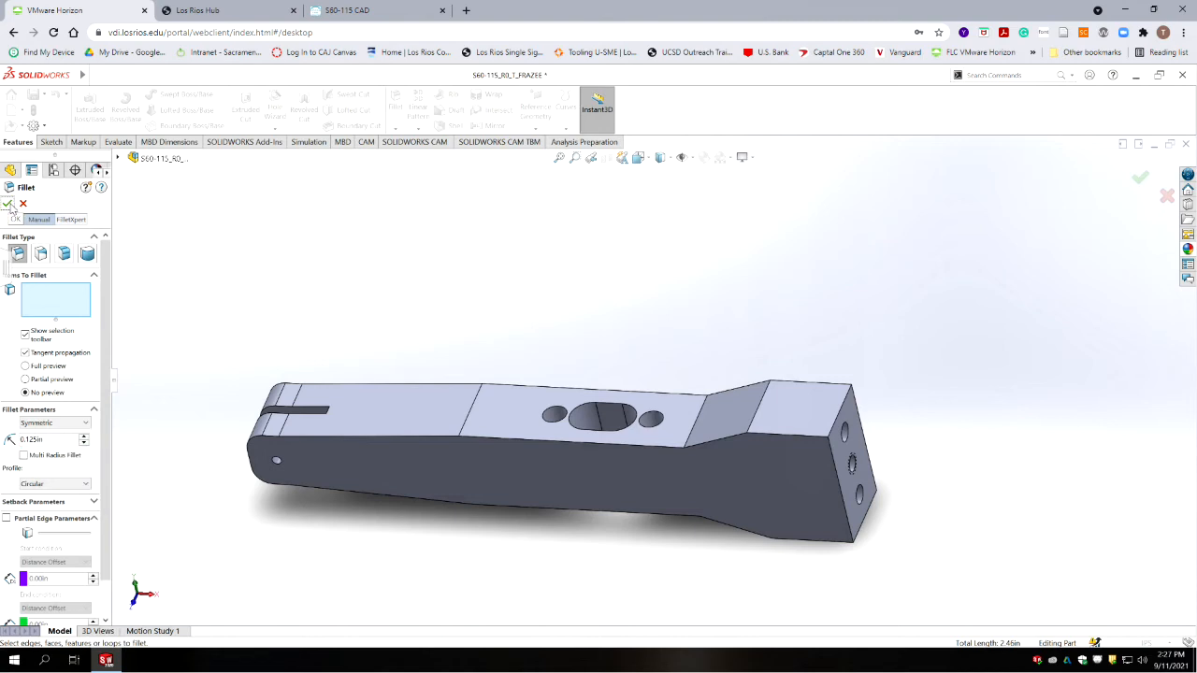
left_click(8, 204)
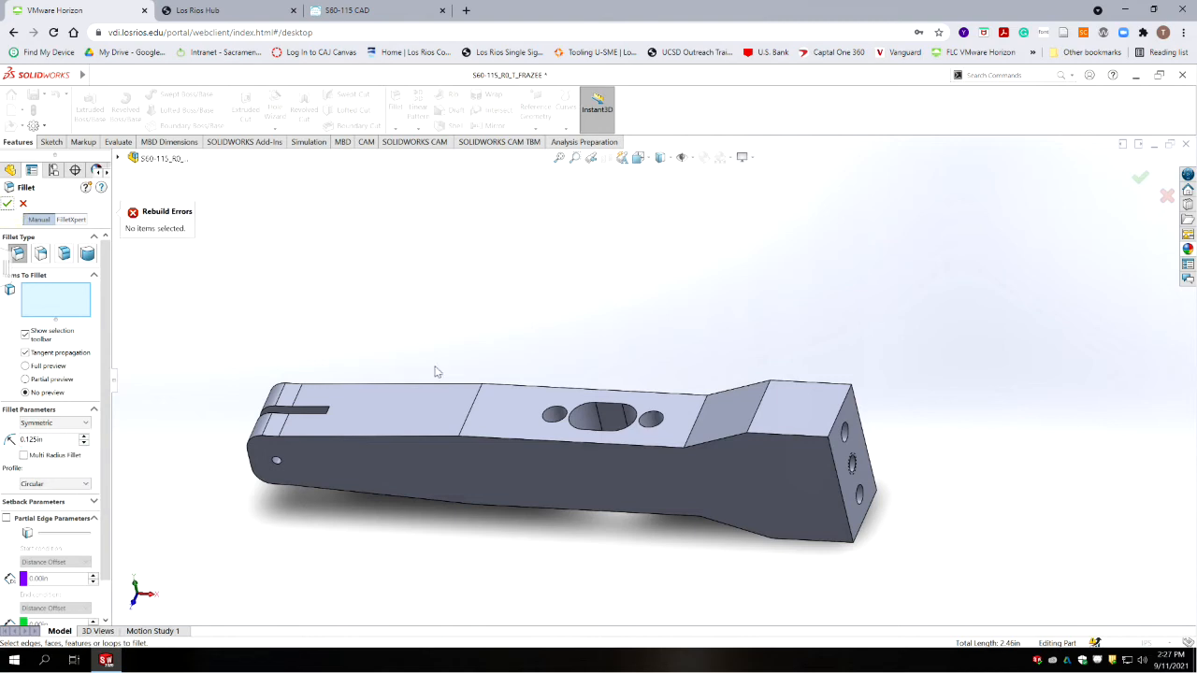
Select the five crosswise bend edges on one slotted face for the fillet, including the two short edges beside the end slot
left_click(697, 421)
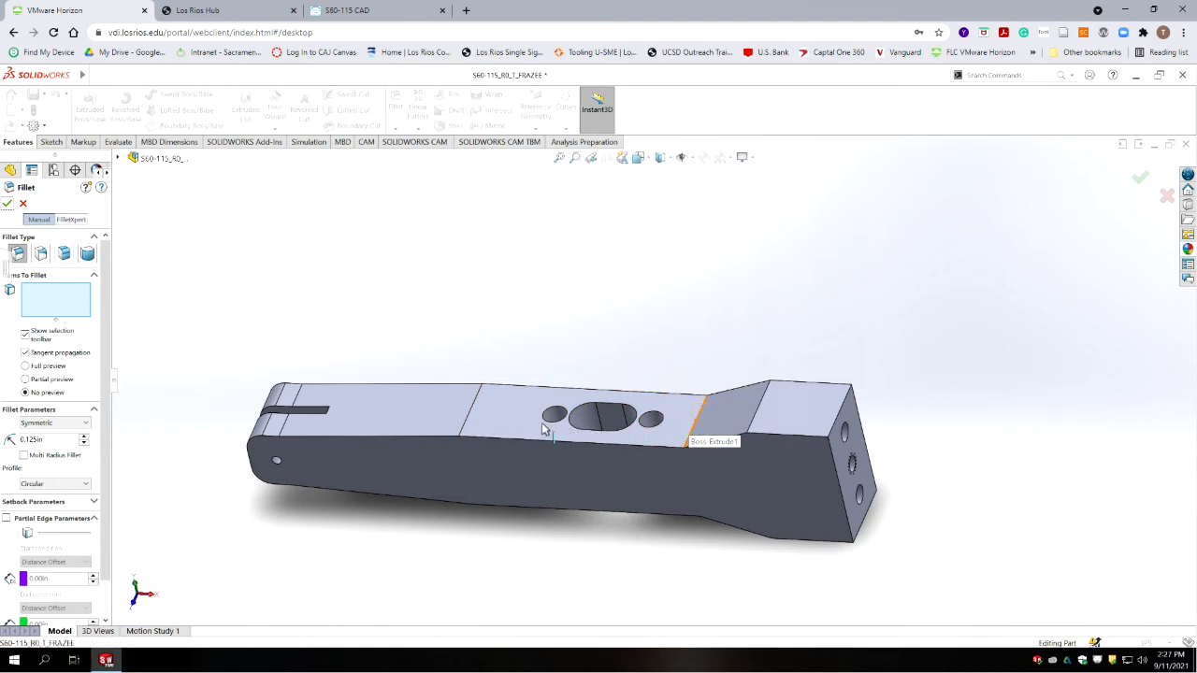
left_click(473, 409)
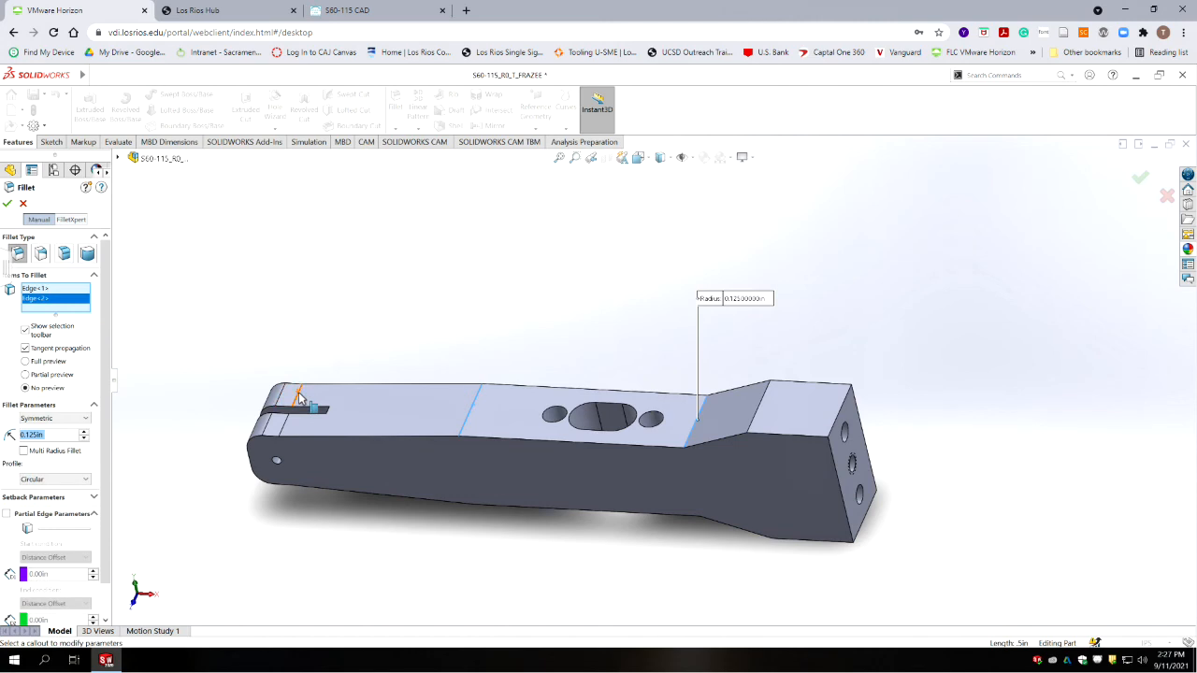
left_click(299, 427)
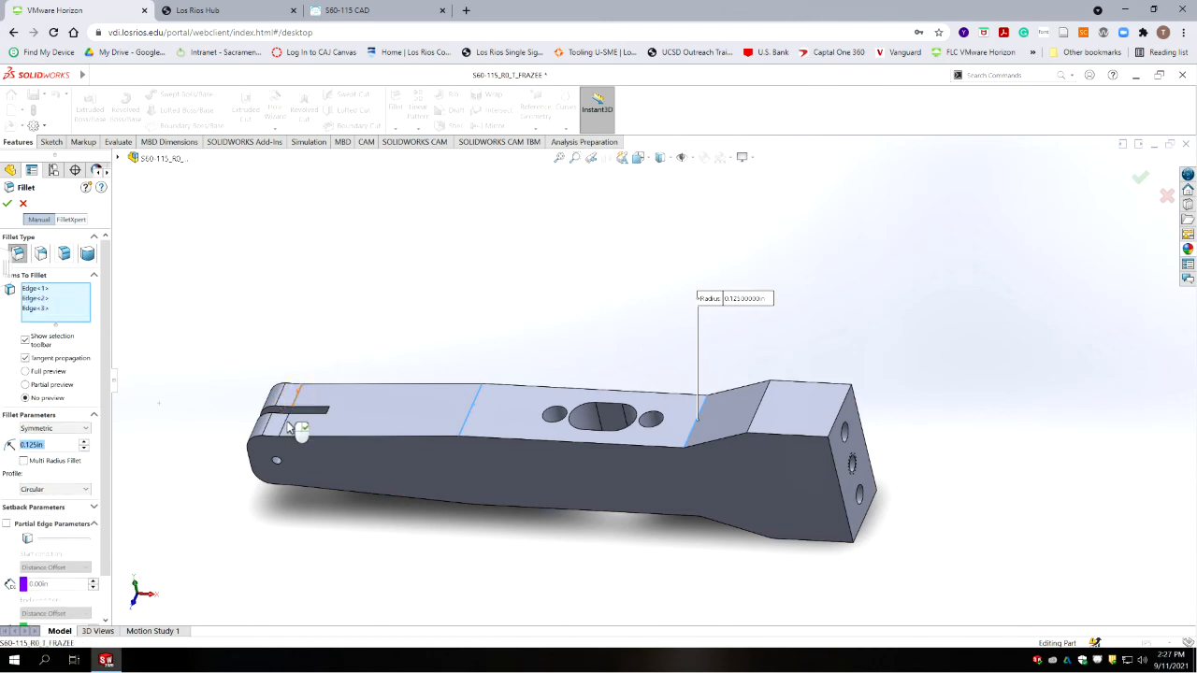
left_click(353, 491)
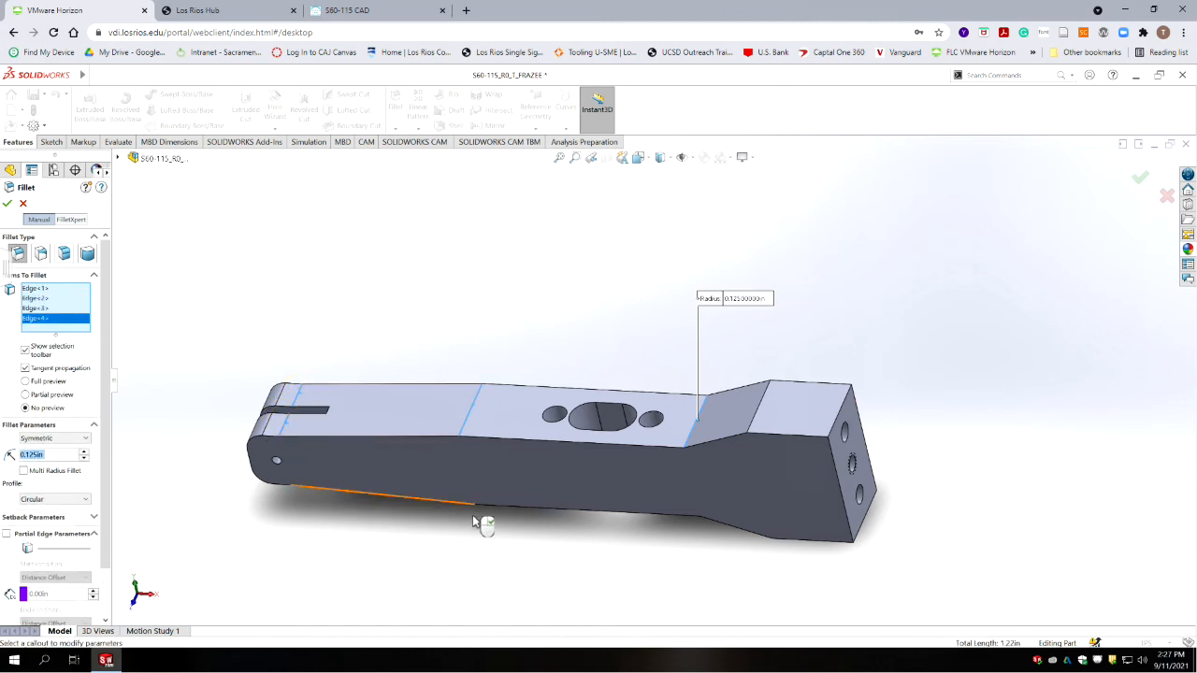
middle_click_drag(562, 538, 627, 524)
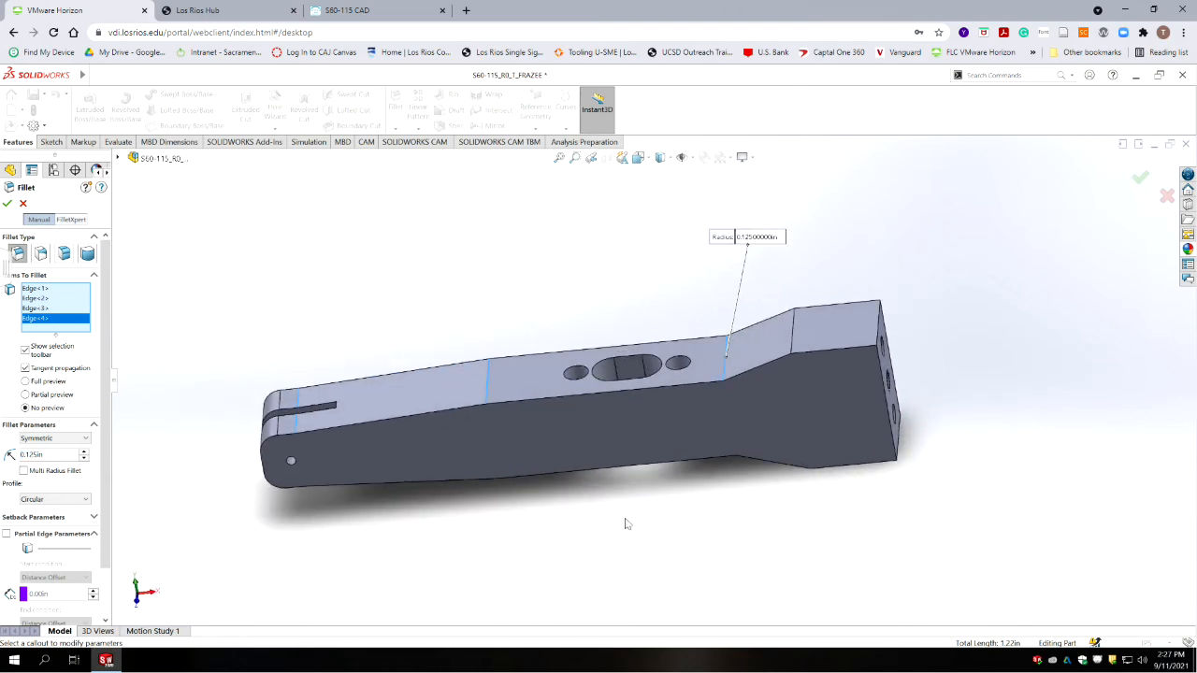
left_click(794, 341)
middle_click_drag(627, 497, 599, 311)
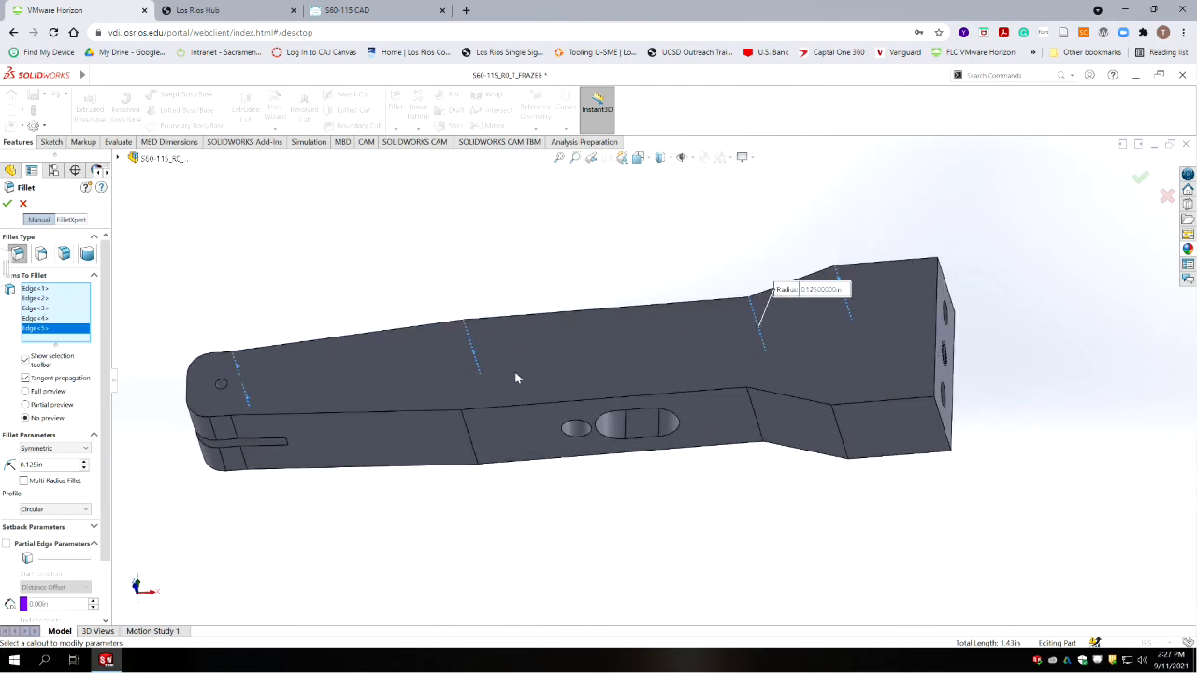
Add the five matching crosswise bend edges on the opposite slotted face and apply the fillet
left_click(235, 423)
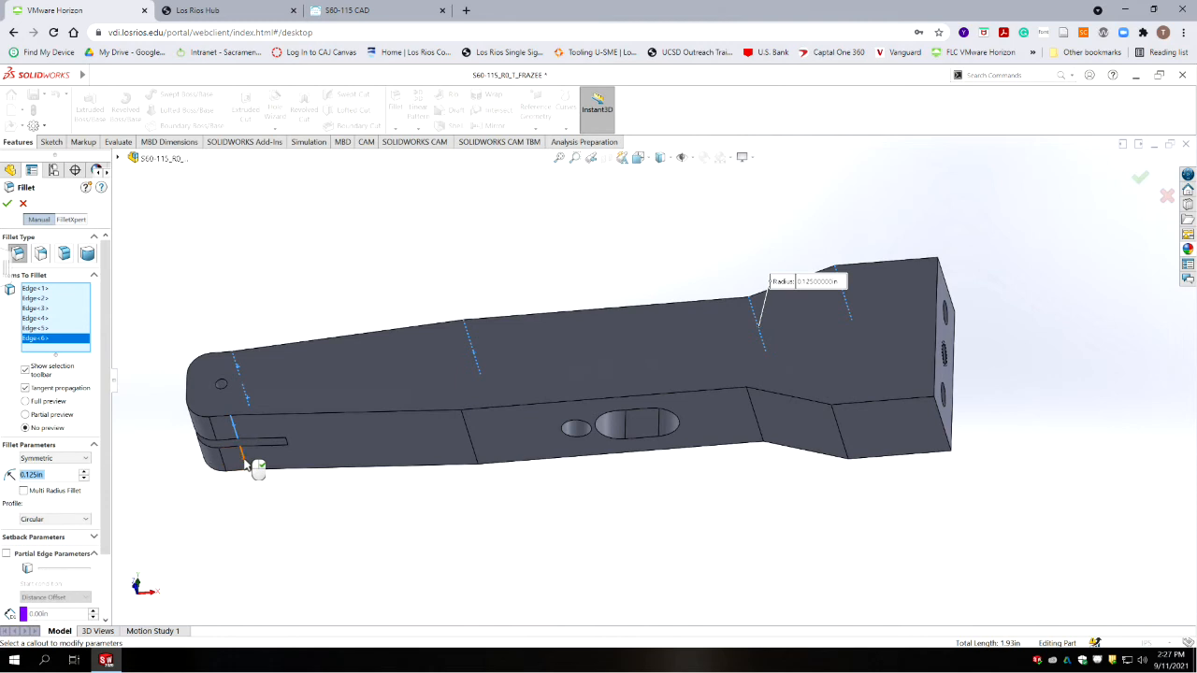
left_click(244, 462)
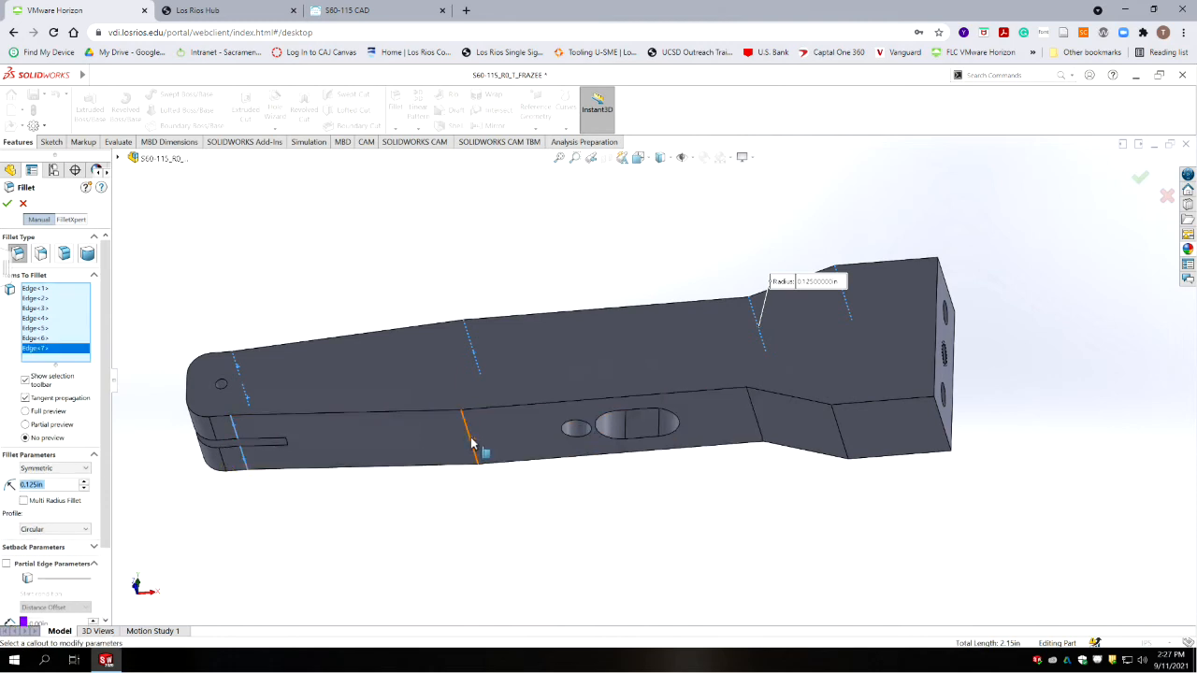
left_click(471, 442)
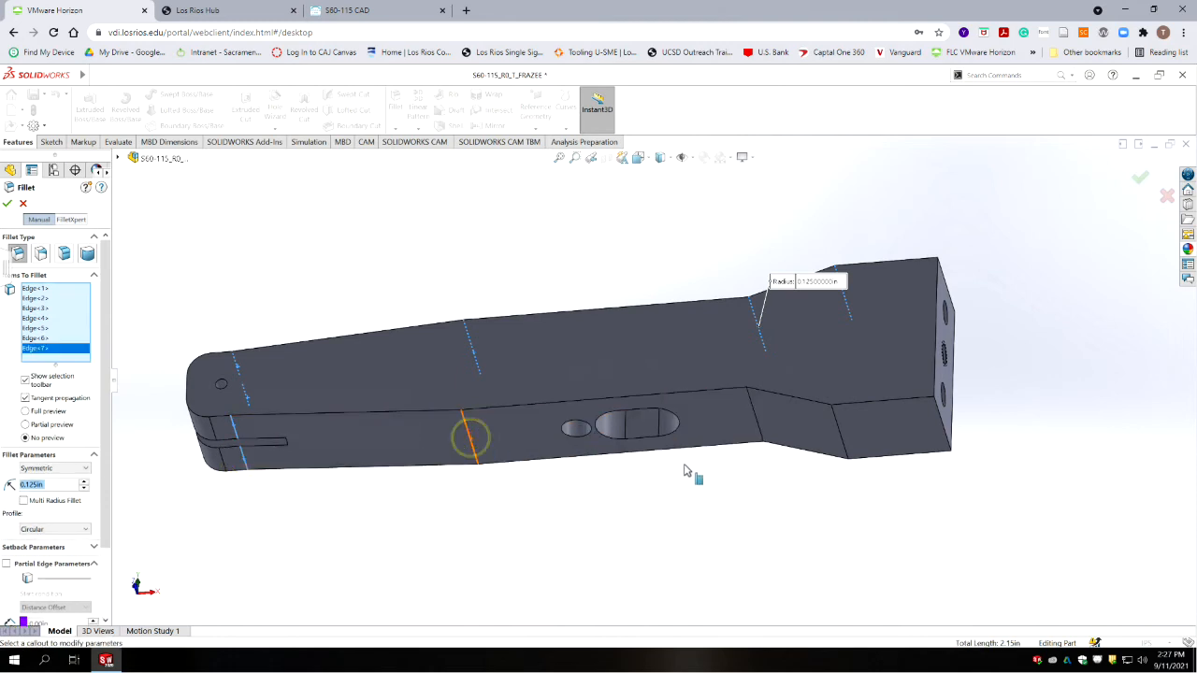
left_click(755, 423)
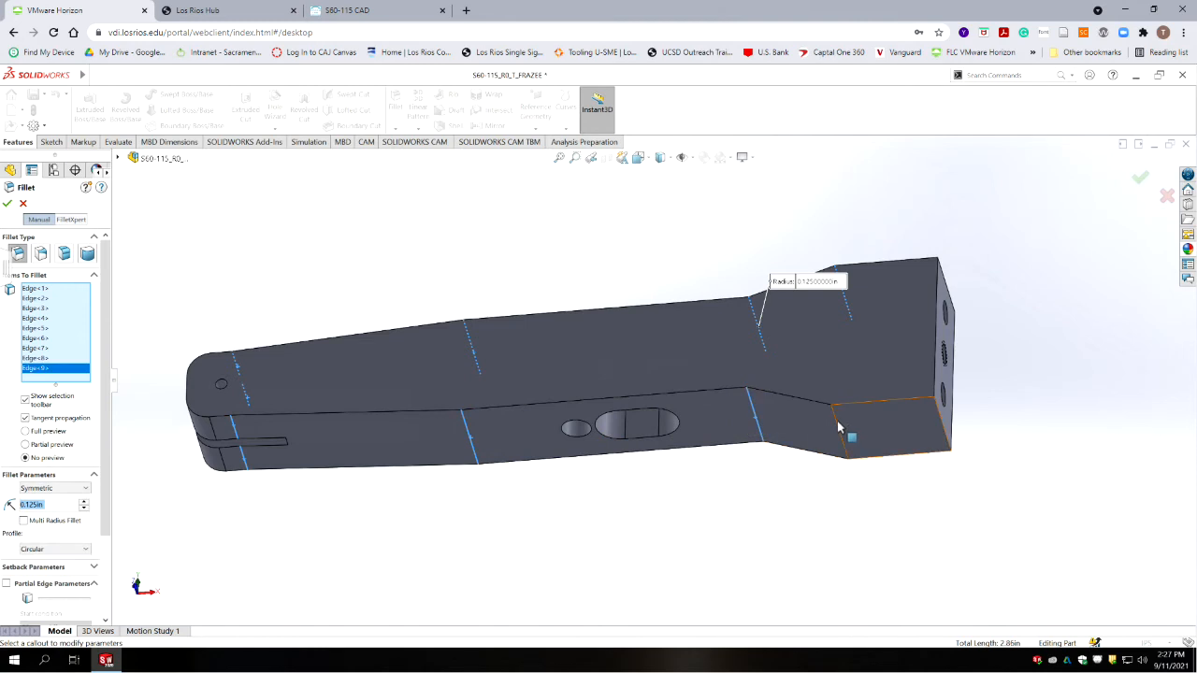
left_click(839, 429)
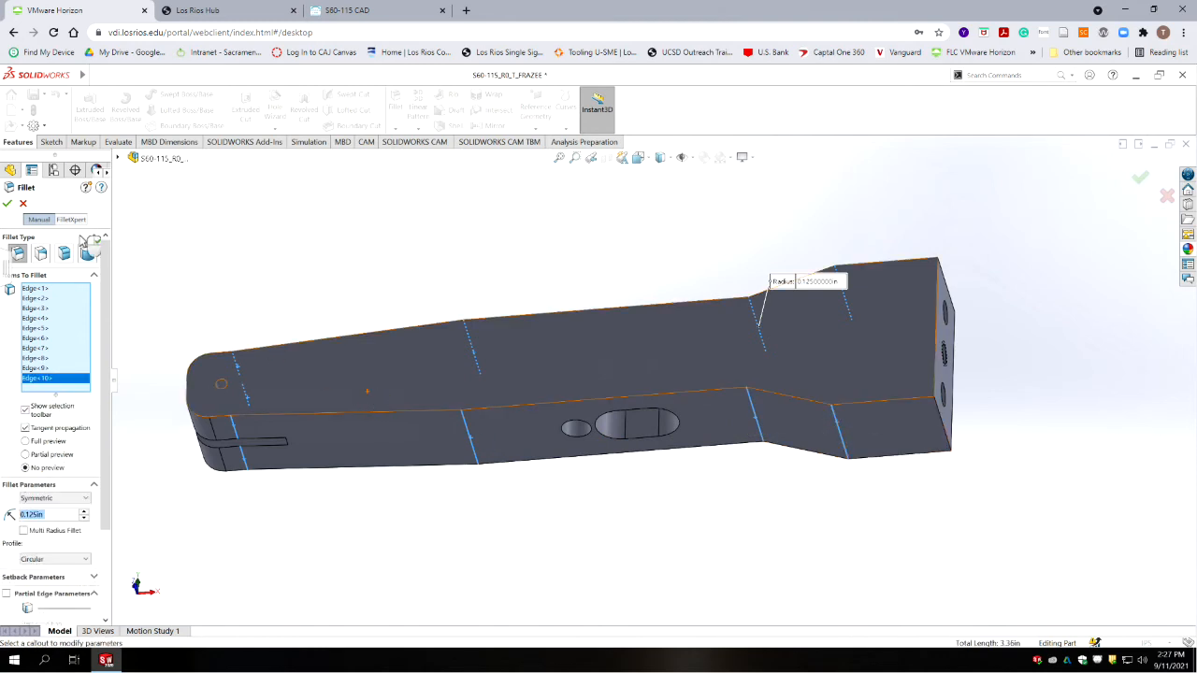
left_click(8, 205)
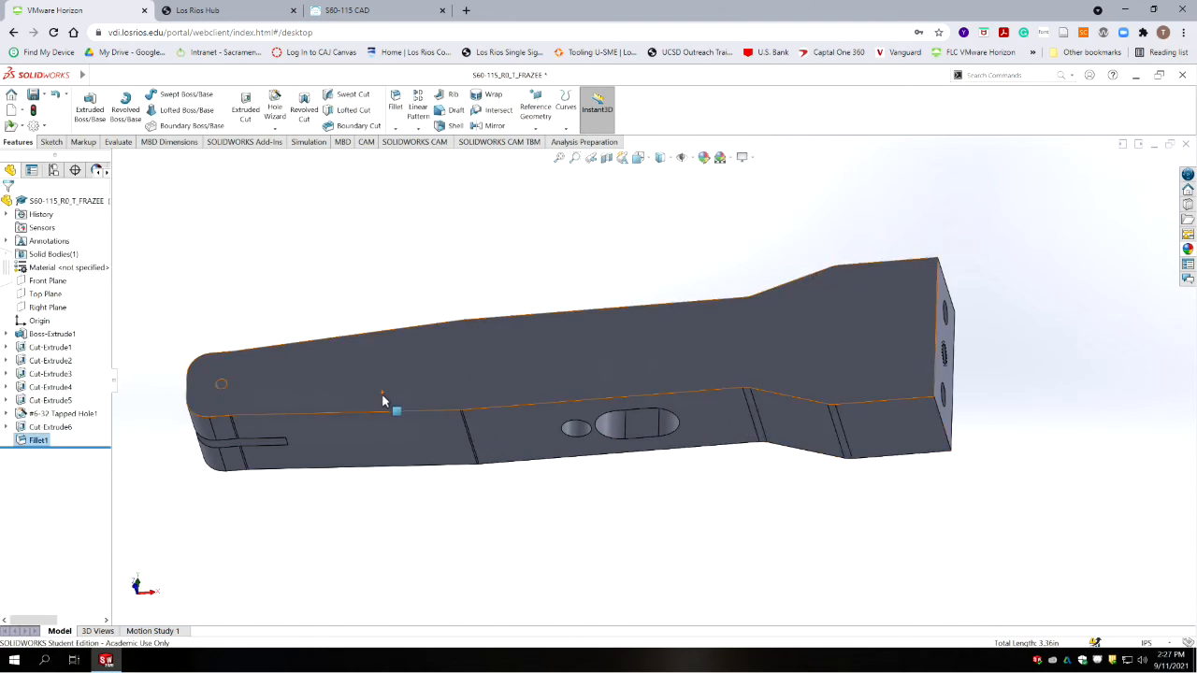
Fillet the long outline edges of both profile sides with a 0.03 in radius, using tangent propagation
middle_click_drag(570, 378, 583, 489)
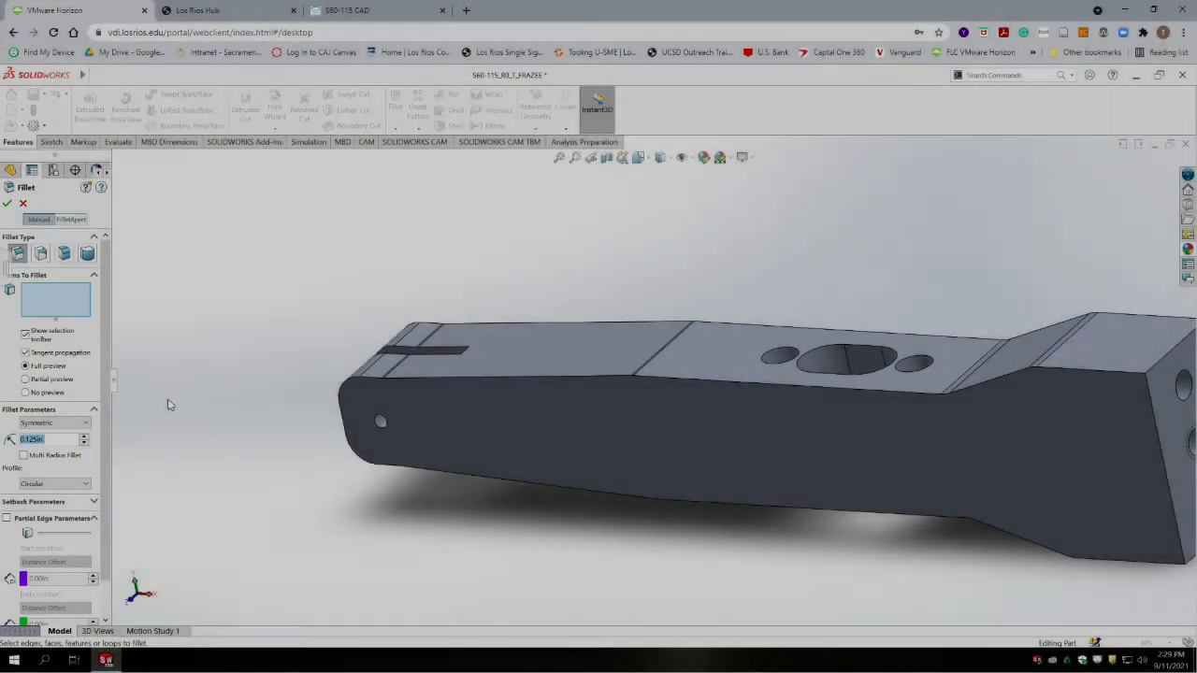
type(".03")
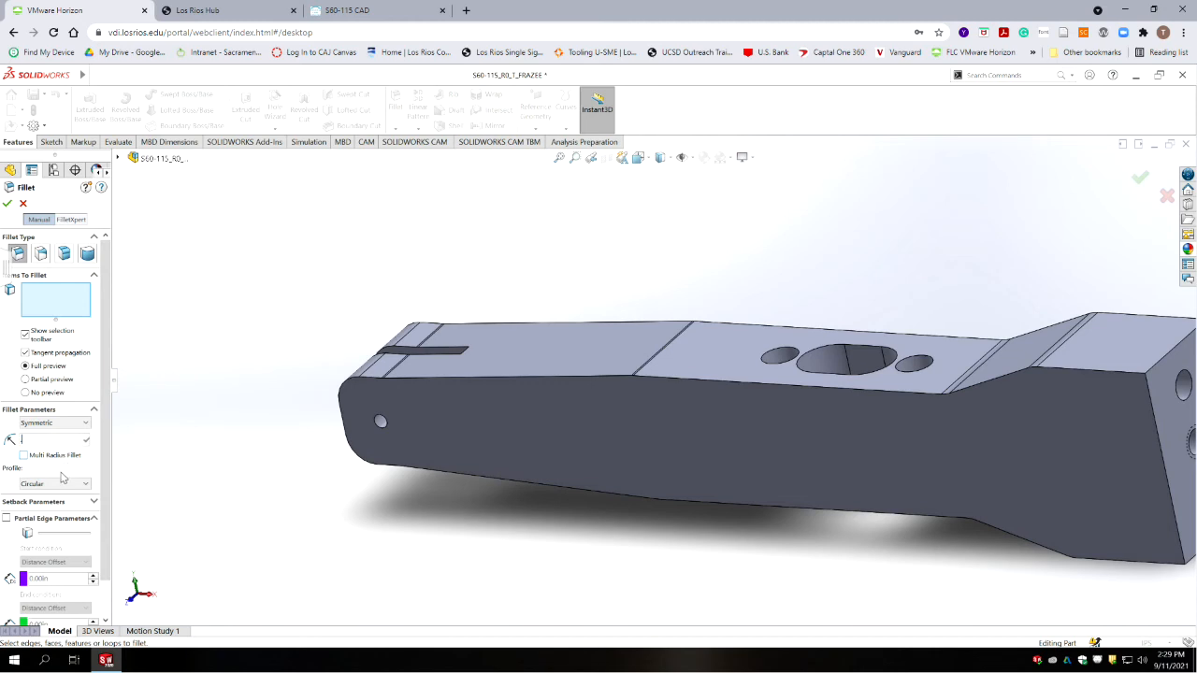
left_click(175, 392)
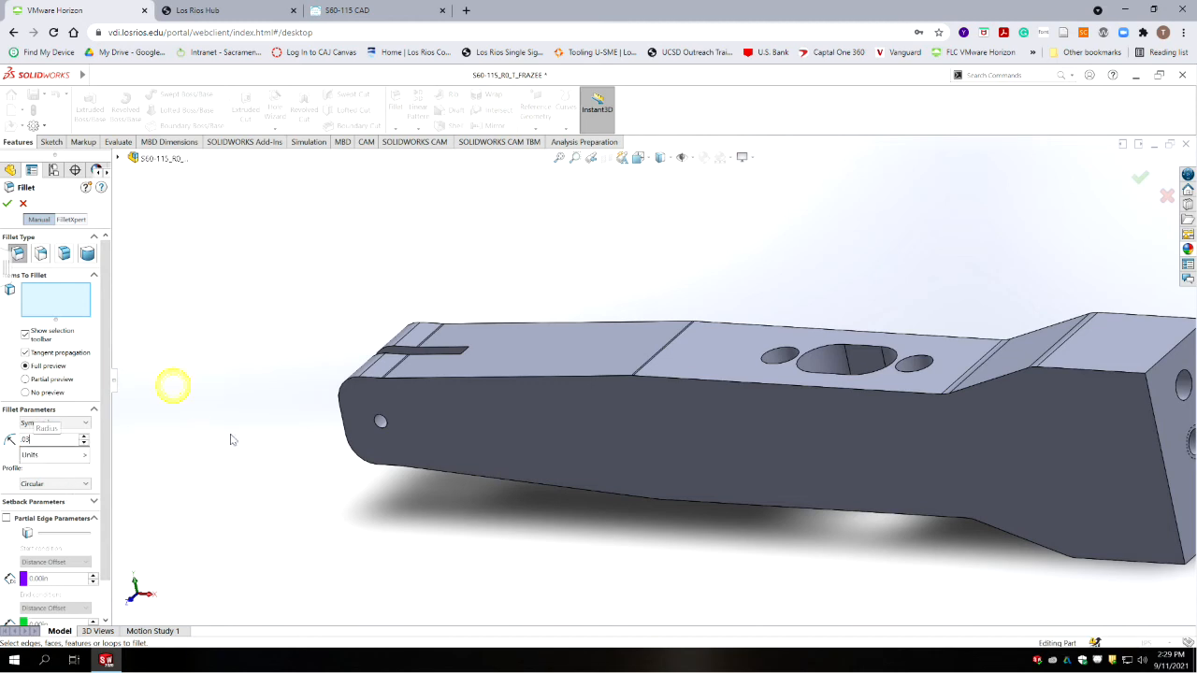
left_click(1120, 375)
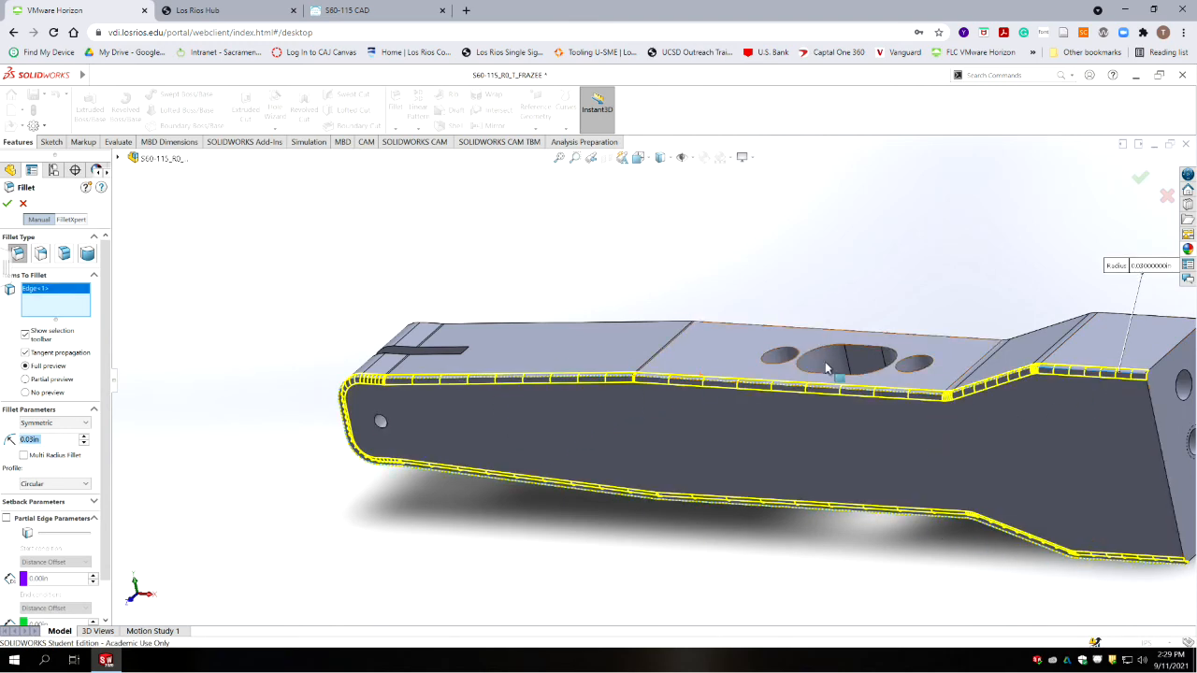
left_click(1152, 317)
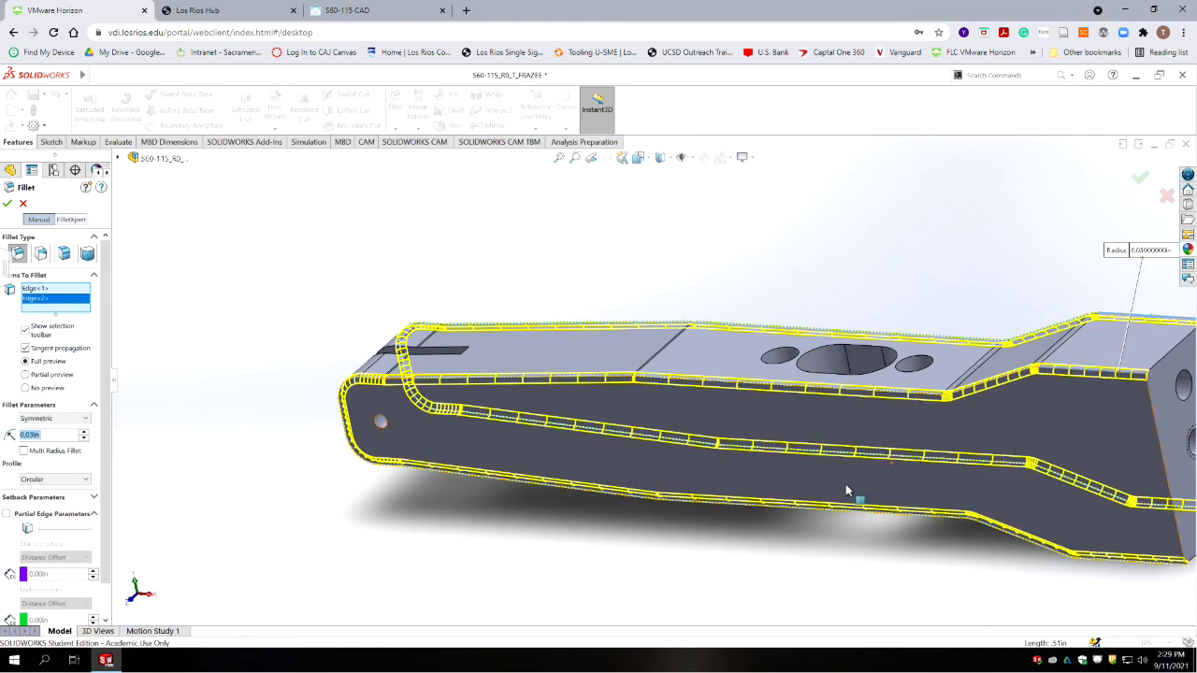
left_click(8, 203)
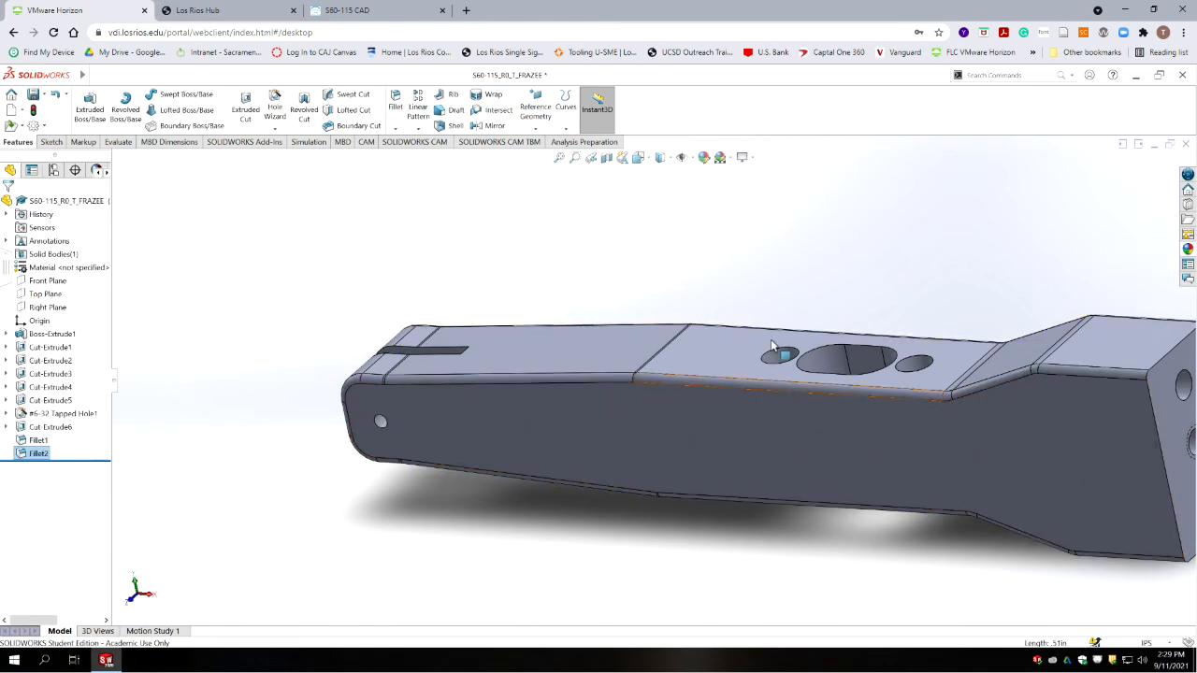
Chamfer the rims of the central slot and its neighbouring holes on both faces 0.01 in at 45°
middle_click_drag(754, 331, 823, 437)
scroll(973, 417, "down", 5)
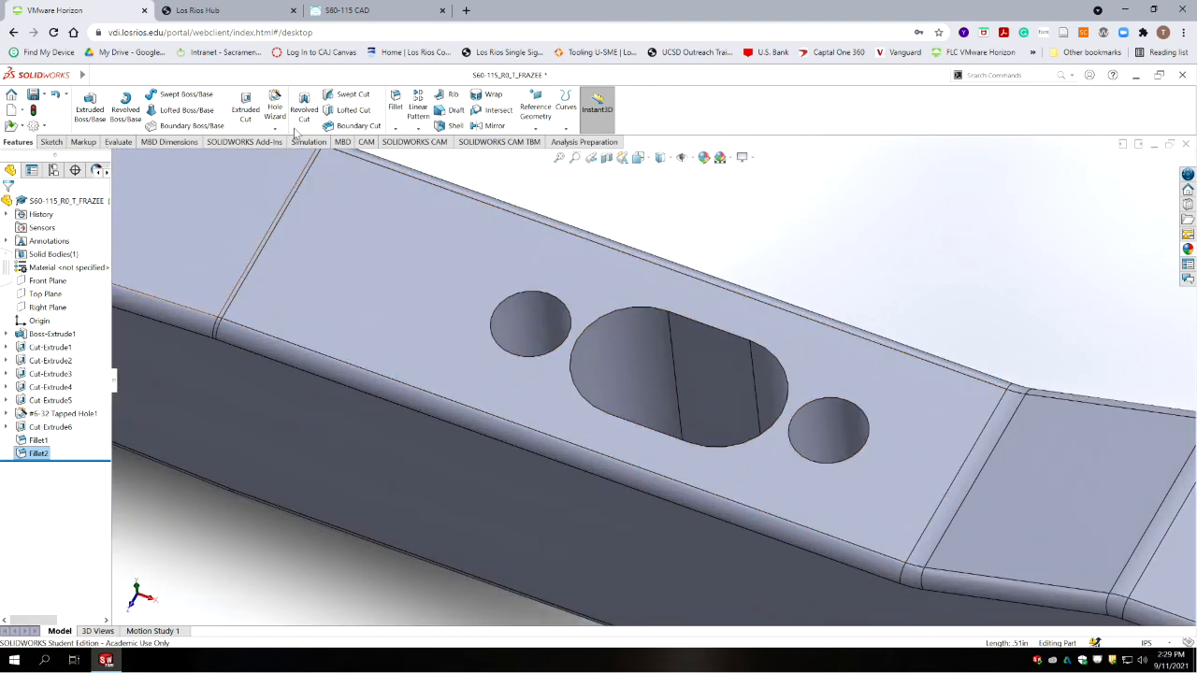
left_click(397, 129)
left_click(419, 157)
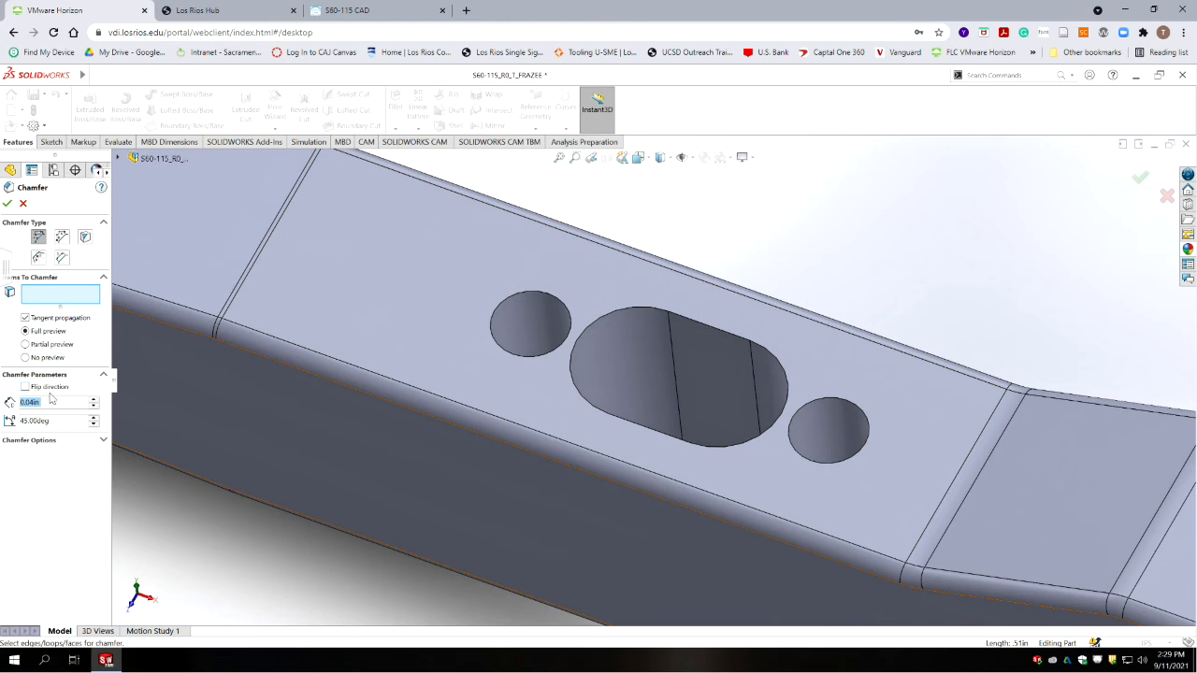
type(".01")
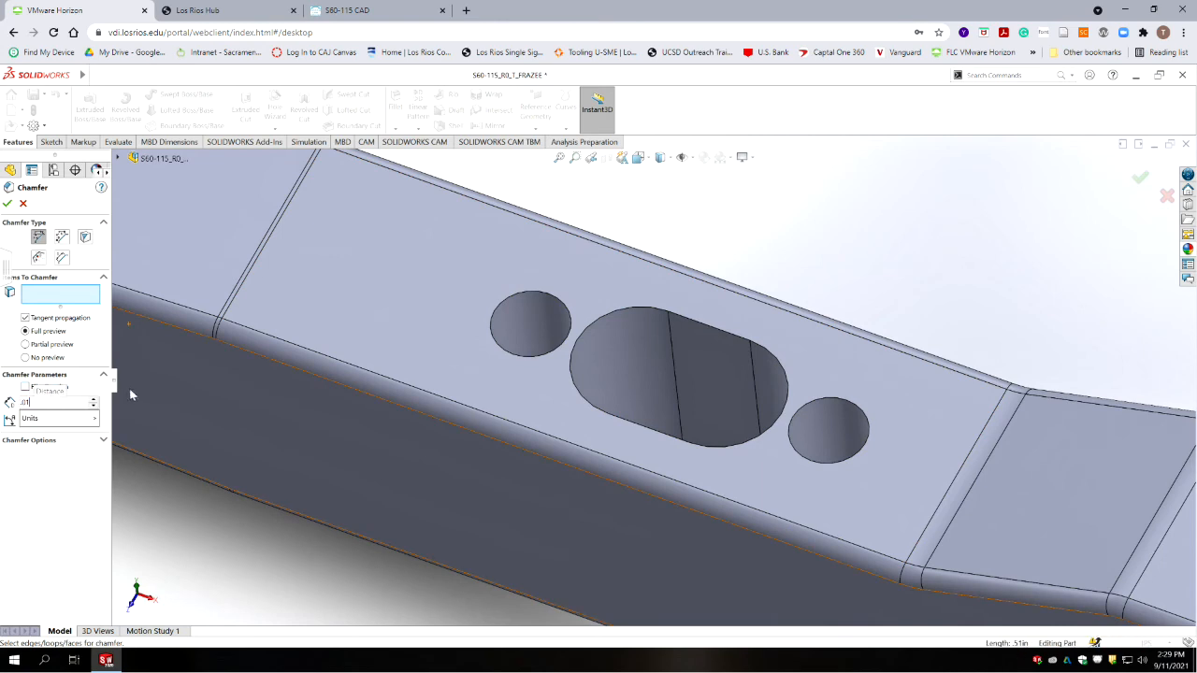
left_click(504, 351)
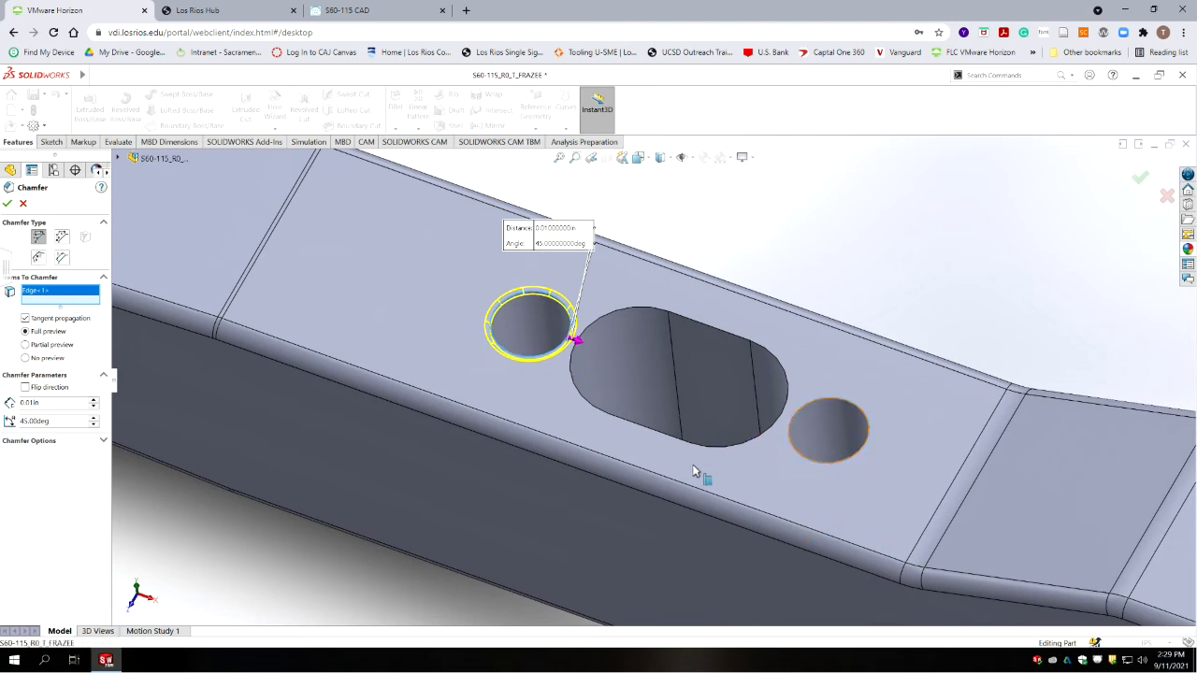
left_click(655, 438)
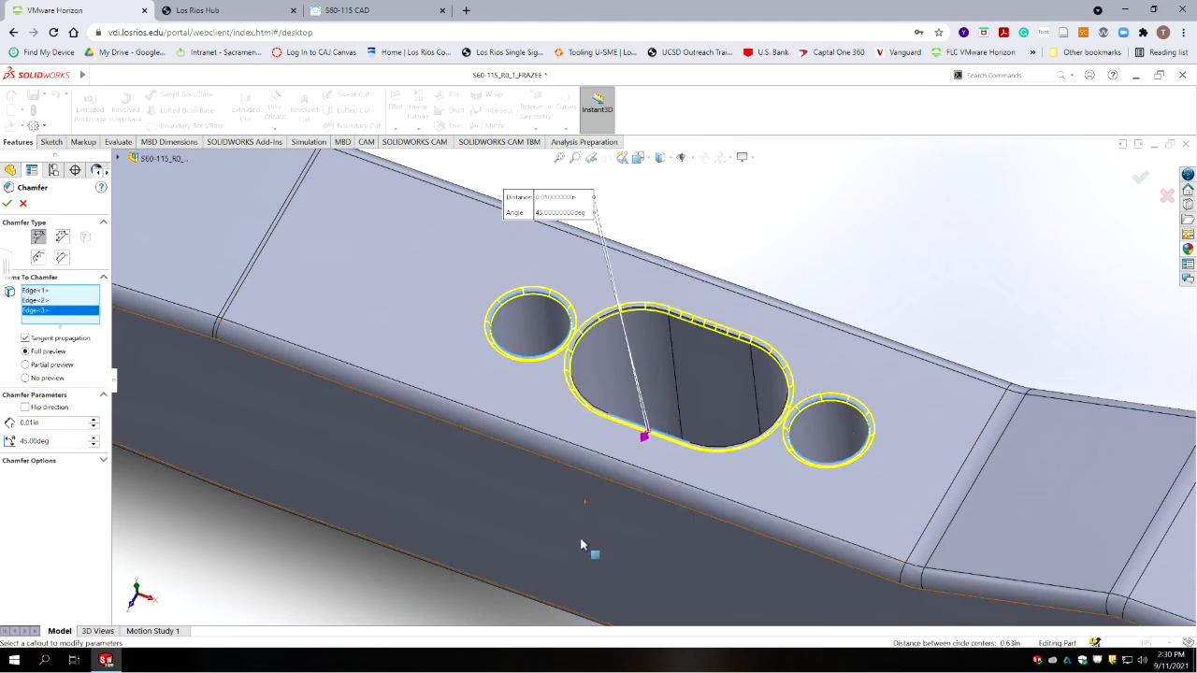
middle_click_drag(645, 411, 524, 445)
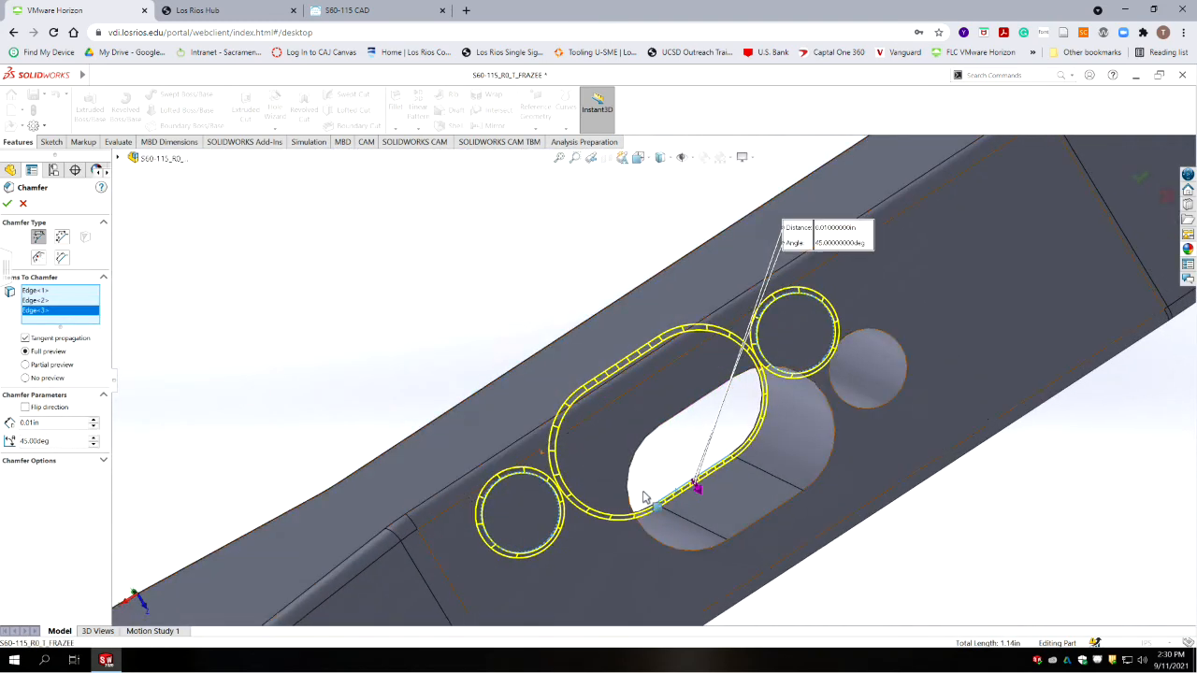
left_click(833, 435)
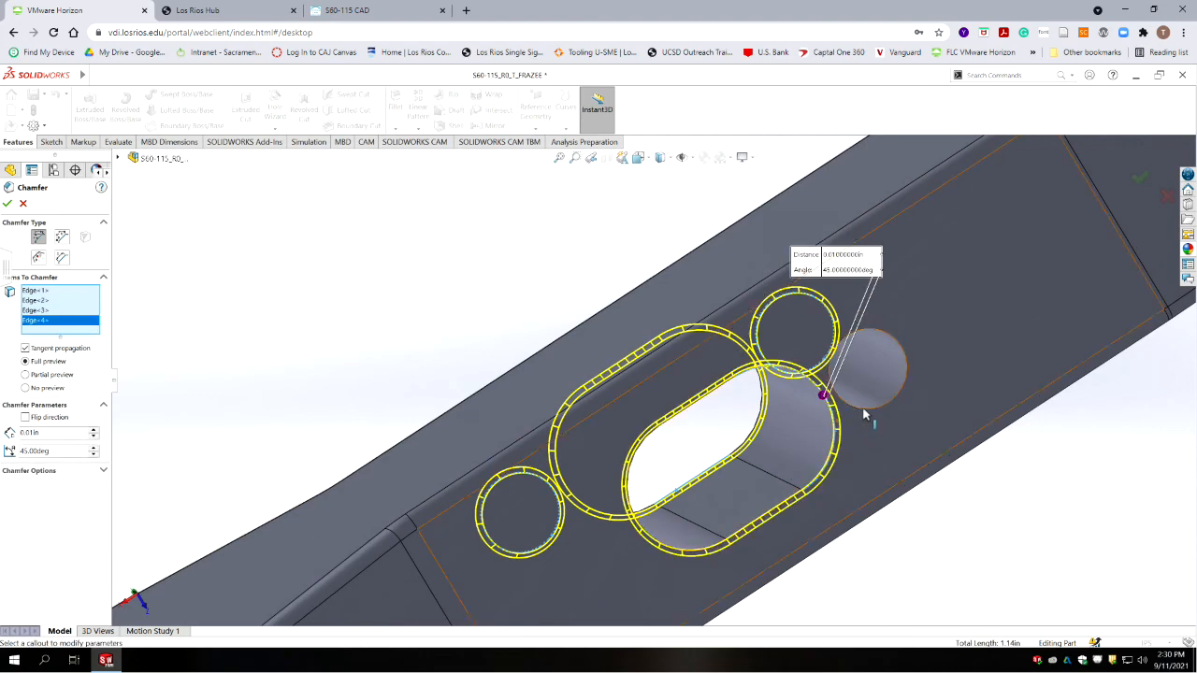
left_click(853, 404)
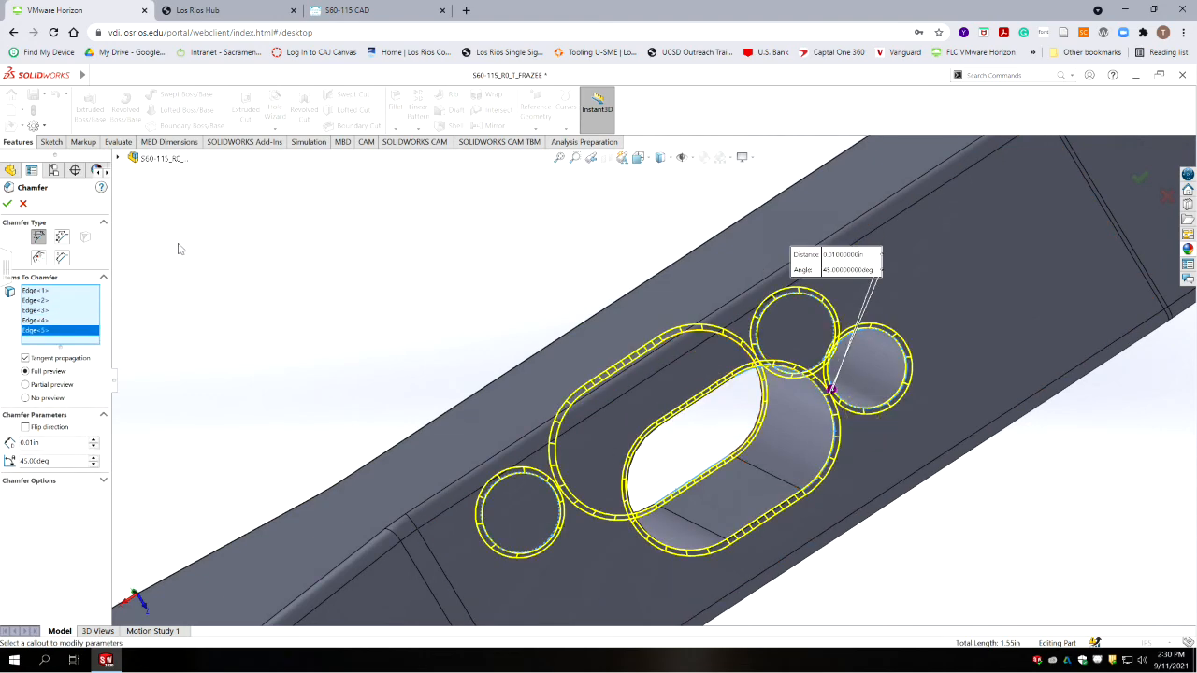
left_click(6, 204)
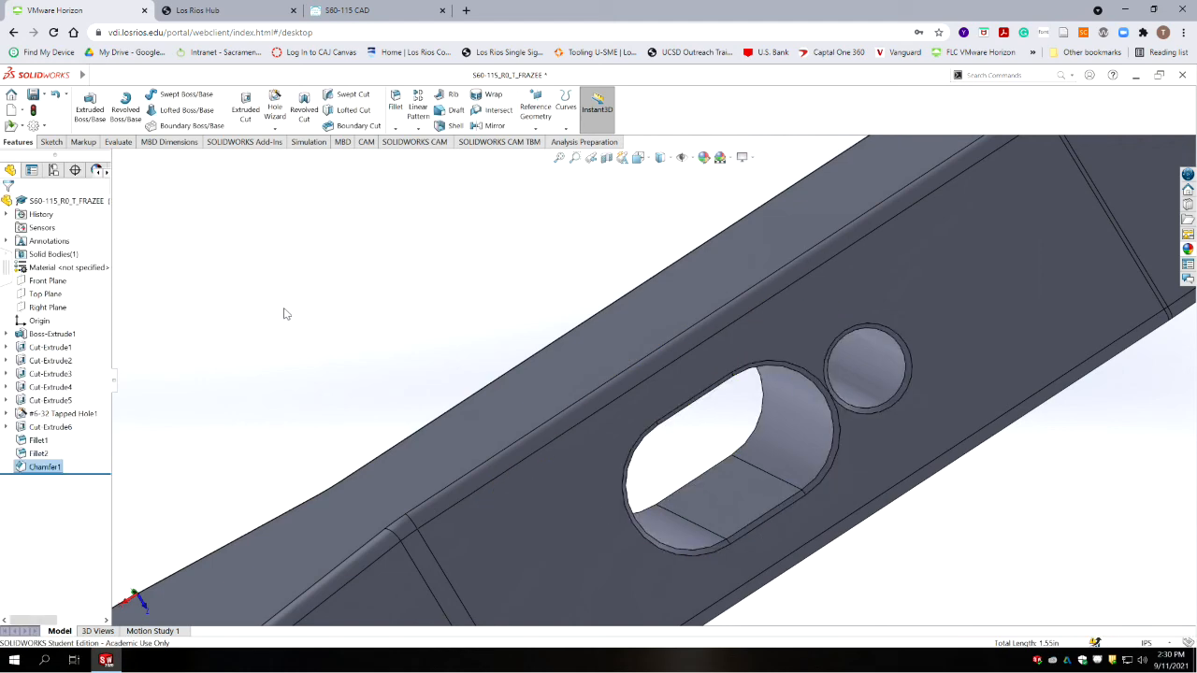
Inspect the finished main post from several sides, checking its fillets, chamfers and holes
scroll(482, 421, "up", 5)
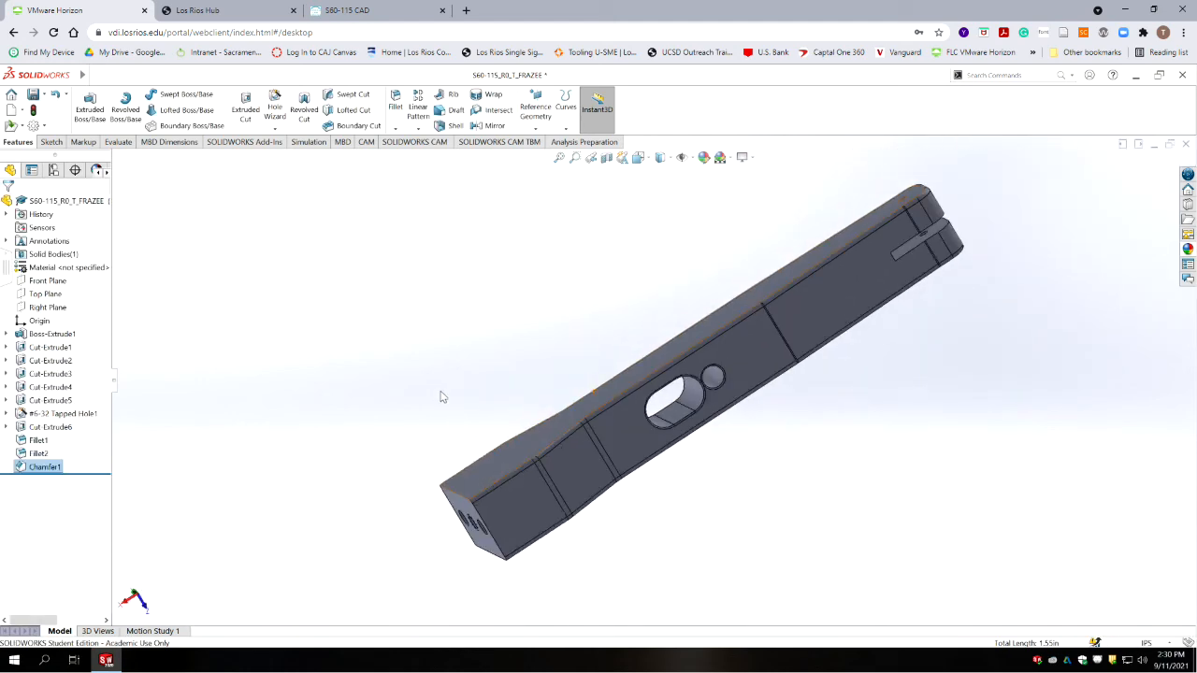
middle_click_drag(490, 425, 584, 523)
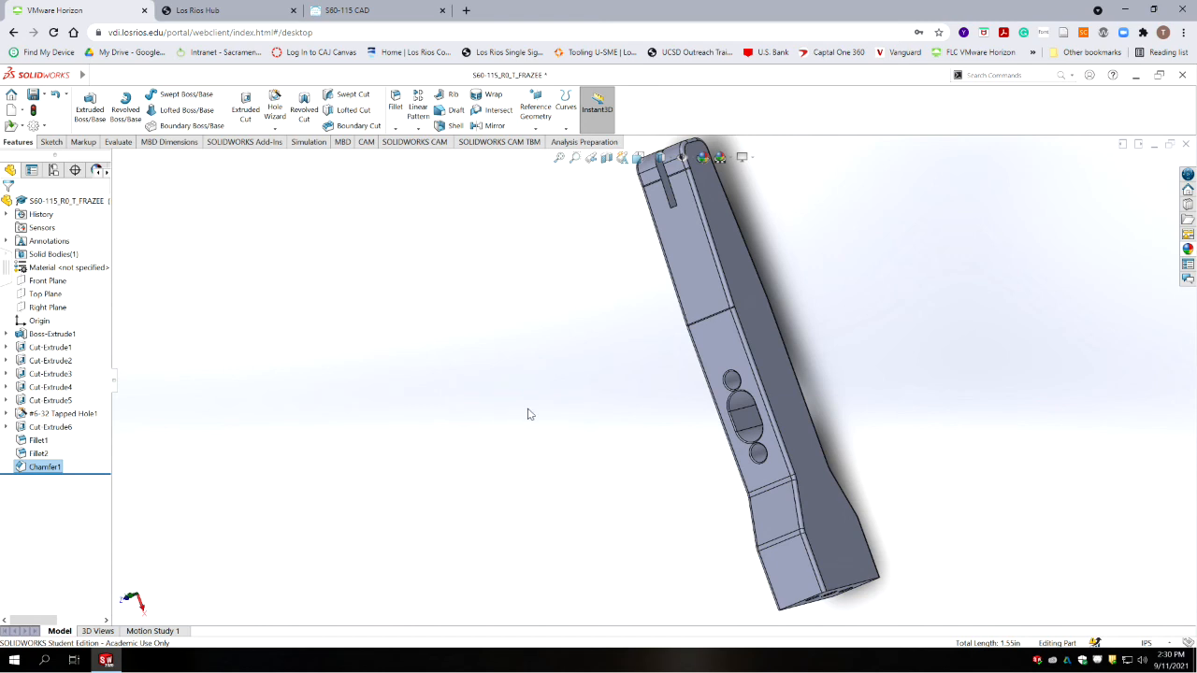
scroll(603, 421, "down", 3)
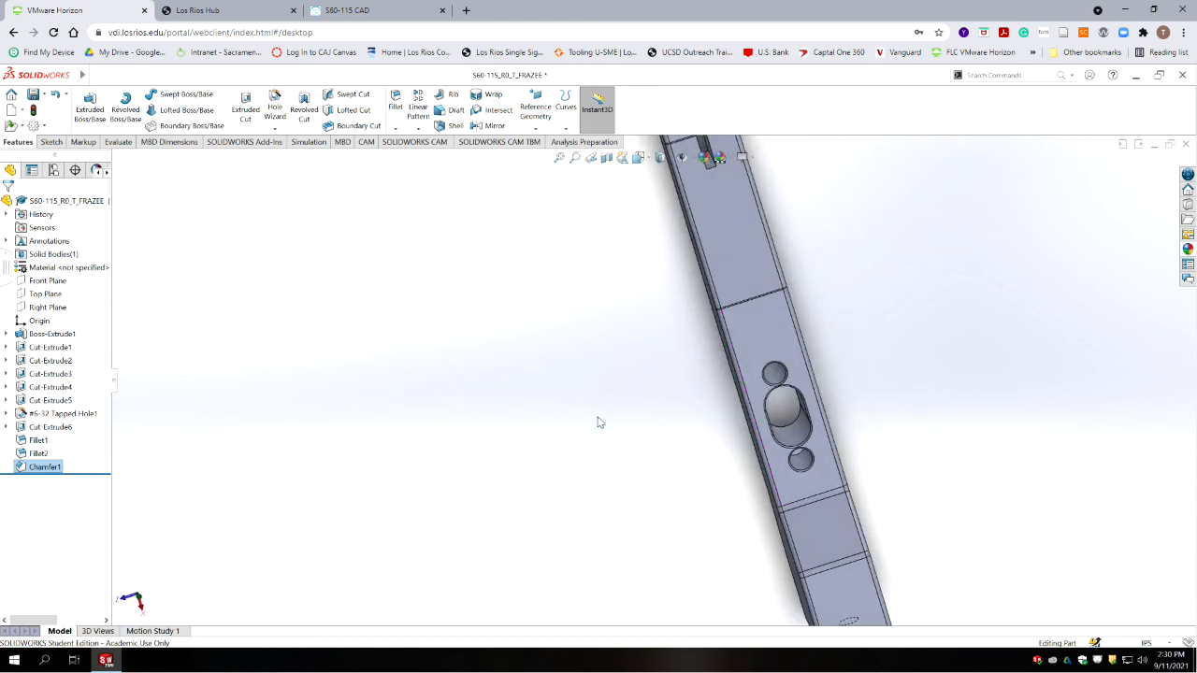
scroll(605, 416, "up", 4)
scroll(739, 353, "down", 2)
middle_click_drag(705, 405, 795, 420)
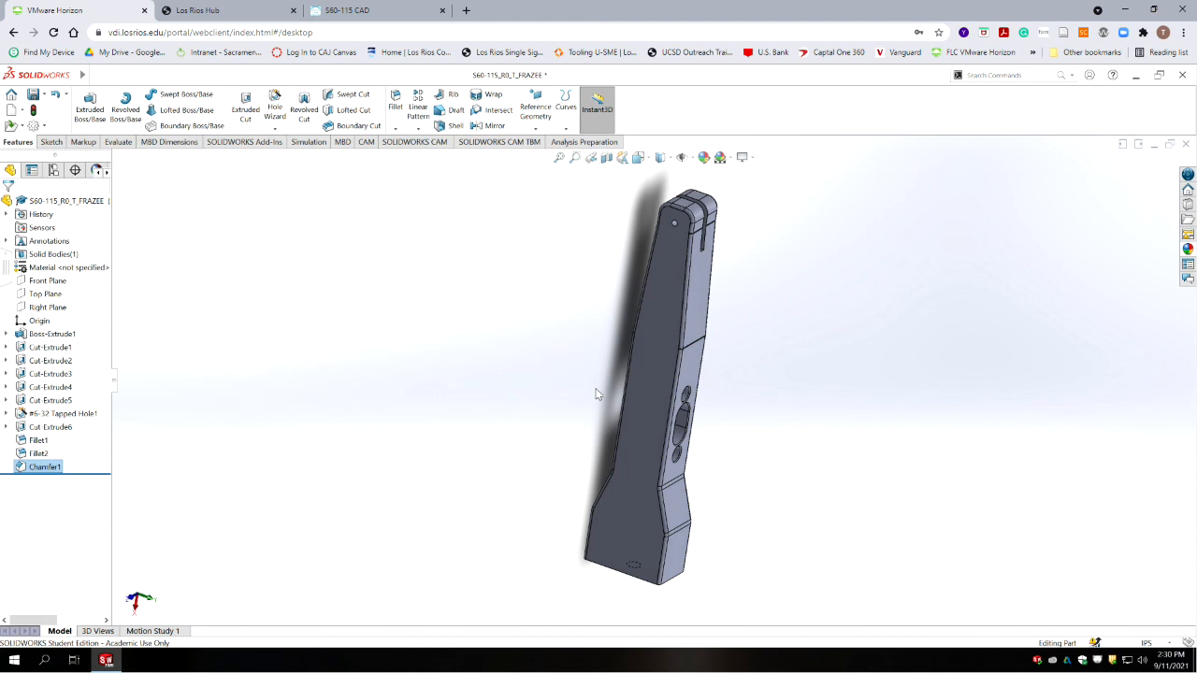
left_click(824, 344)
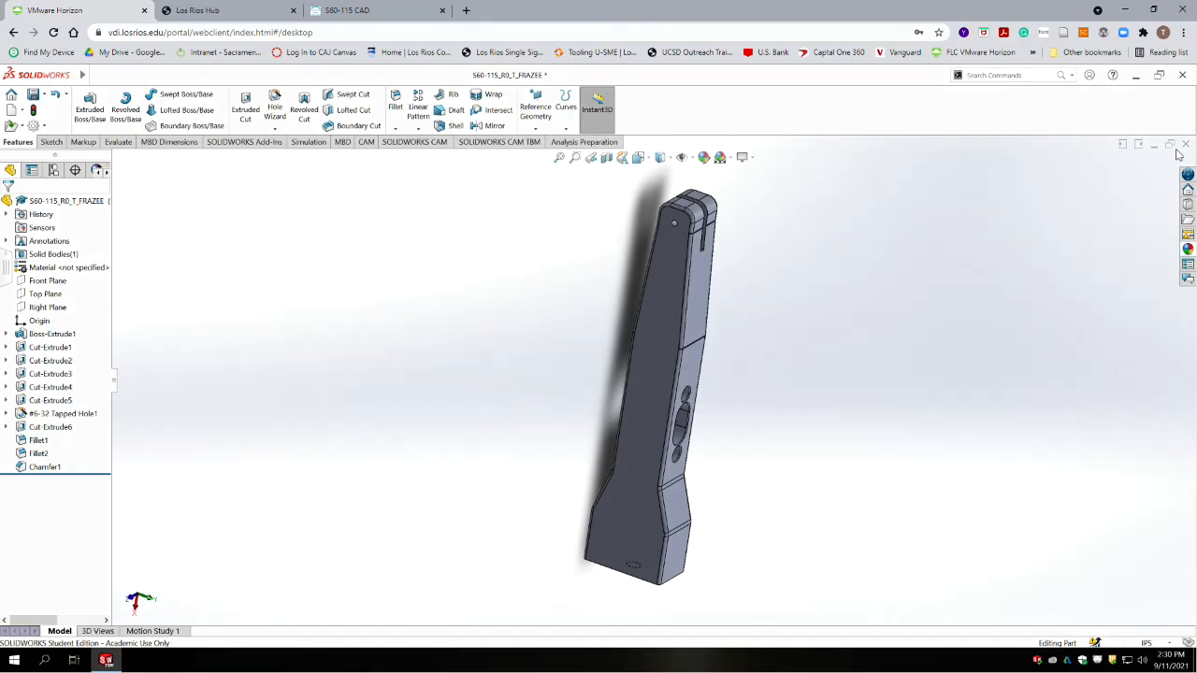